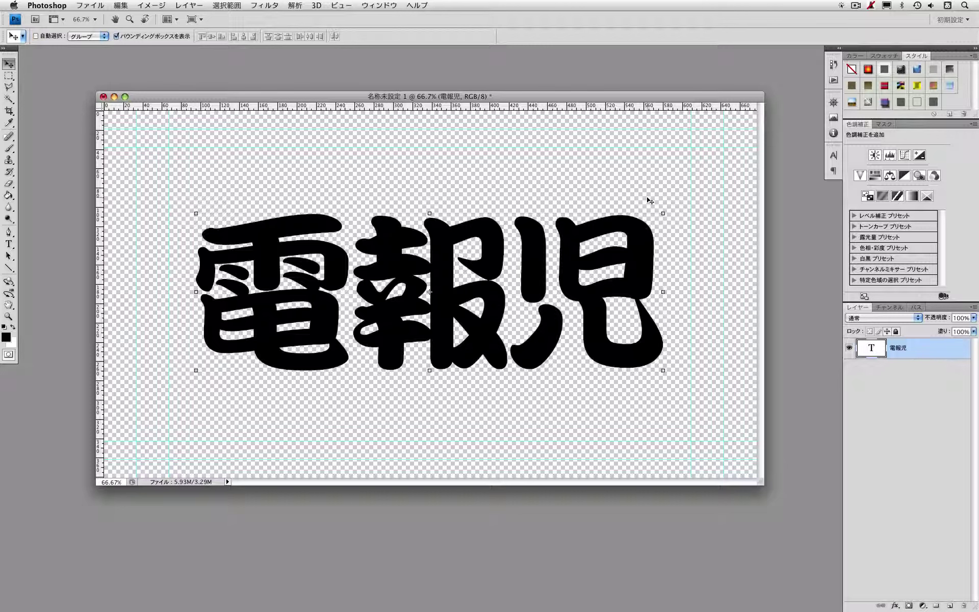
Preview several Styles presets on 電報児, settle on Blue Glass, and enlarge the presets area
{"action": "left_click", "coordinate": [855, 56]}
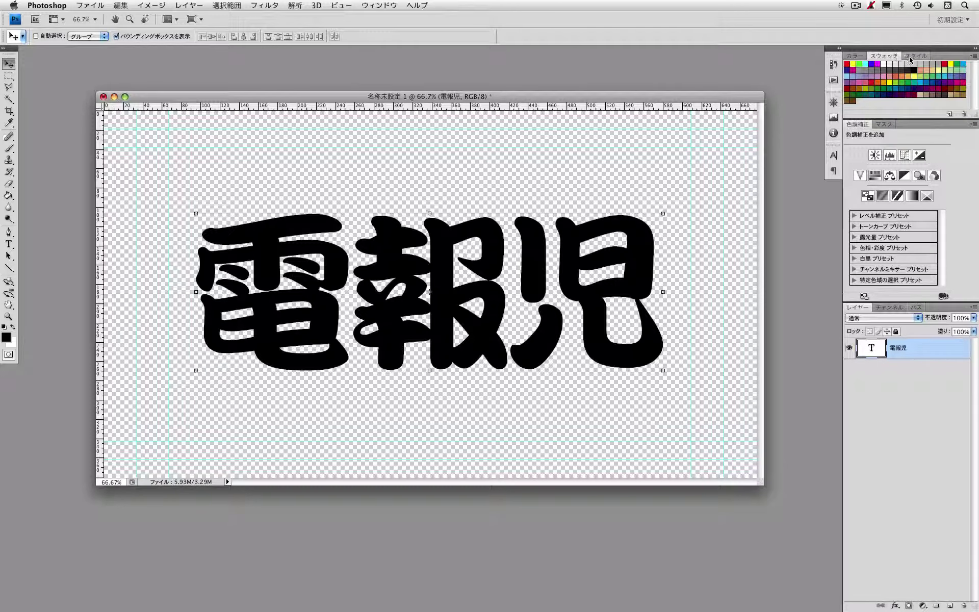
{"action": "left_click", "coordinate": [911, 57]}
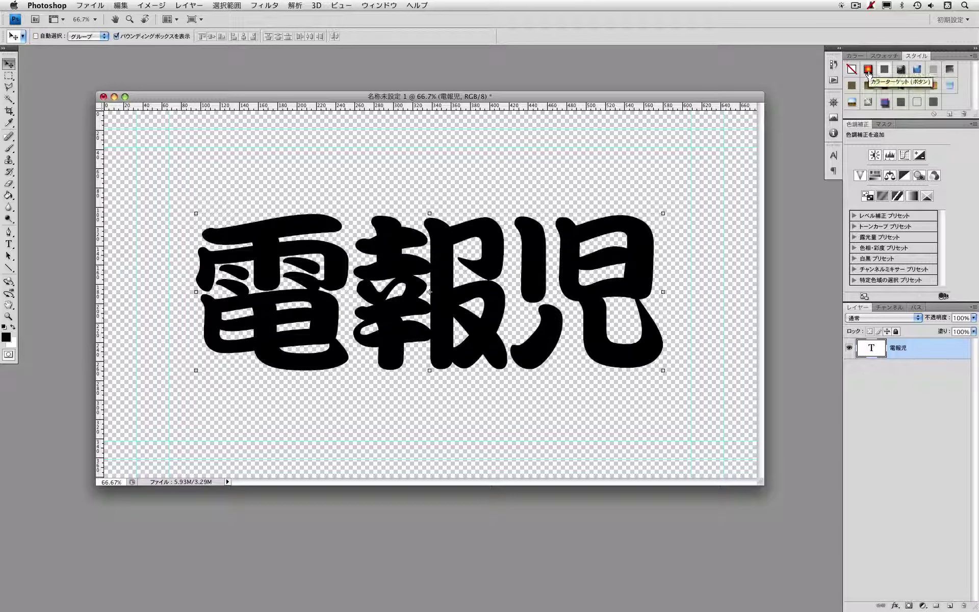
{"action": "left_click", "coordinate": [868, 71]}
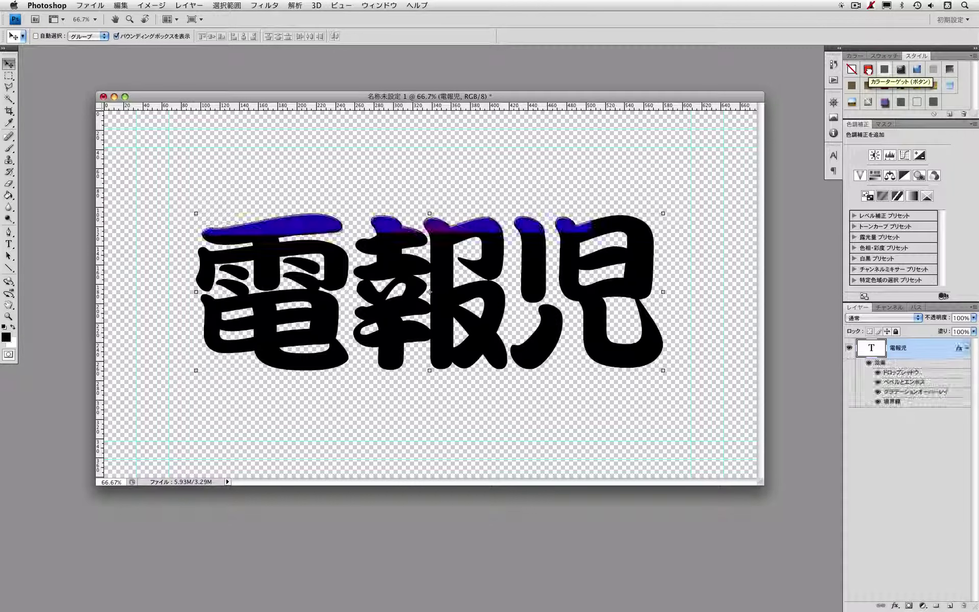
{"action": "left_click", "coordinate": [893, 70]}
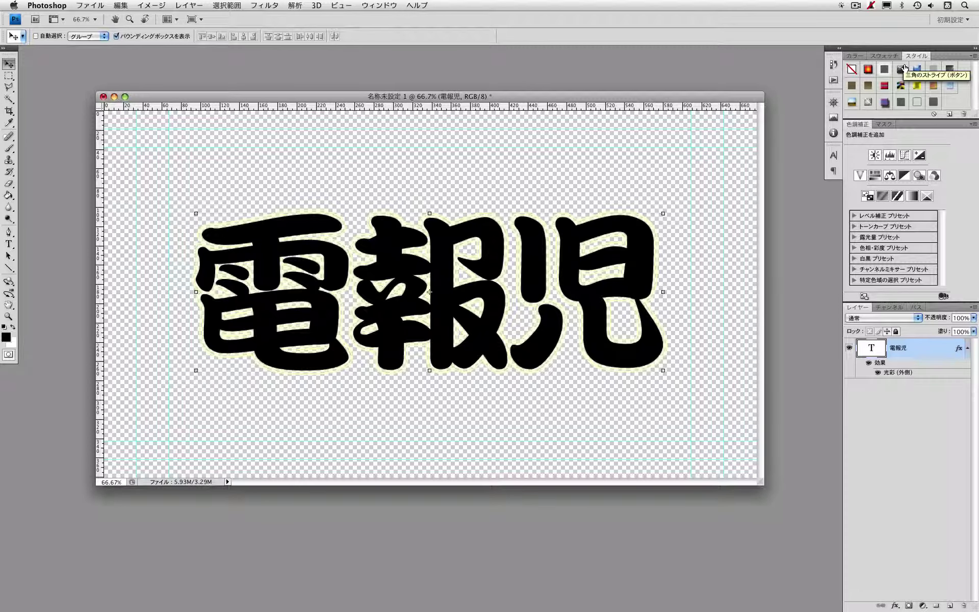
{"action": "left_click", "coordinate": [903, 67]}
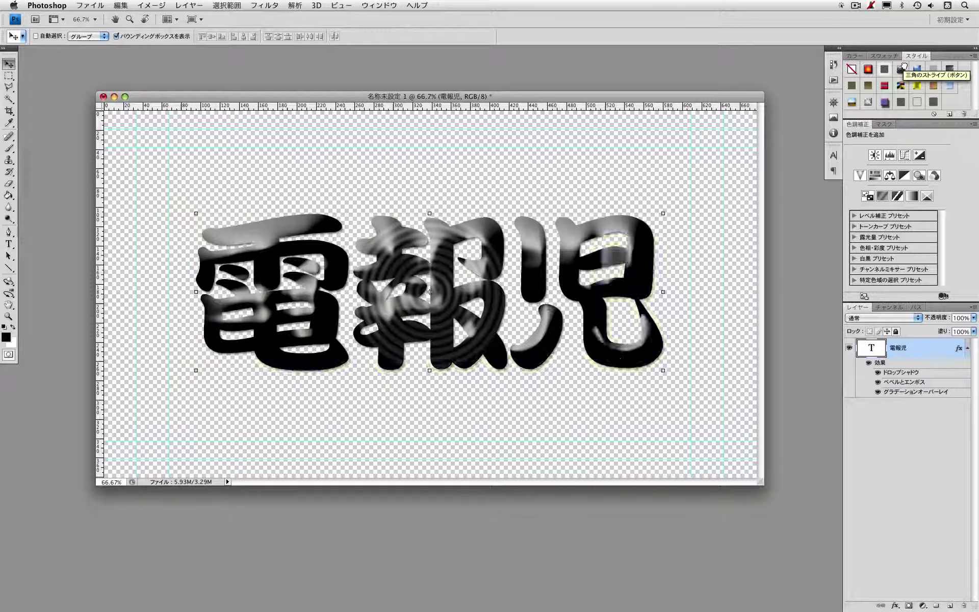
{"action": "left_click", "coordinate": [916, 68]}
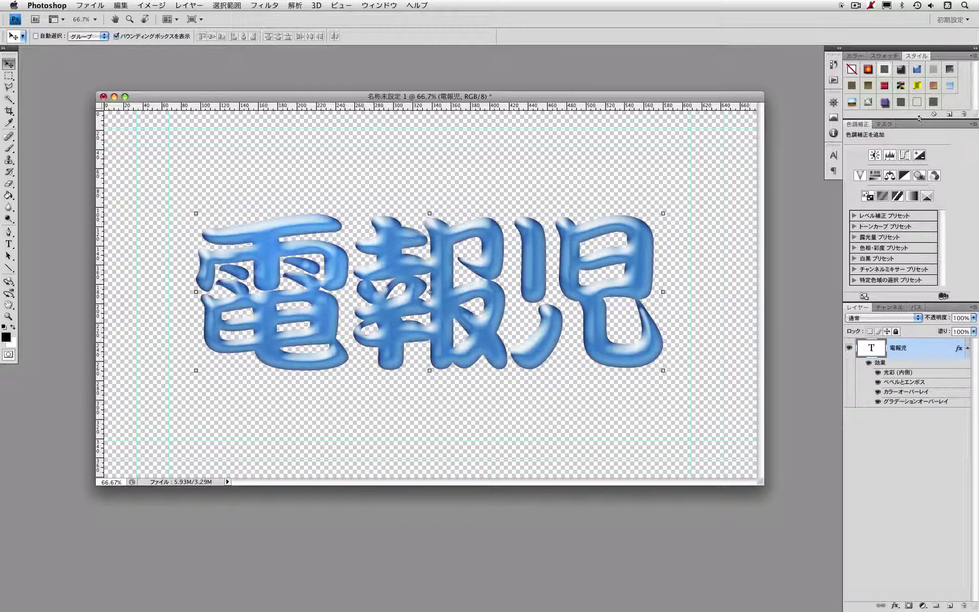
{"action": "left_click_drag", "start_coordinate": [919, 118], "coordinate": [904, 215]}
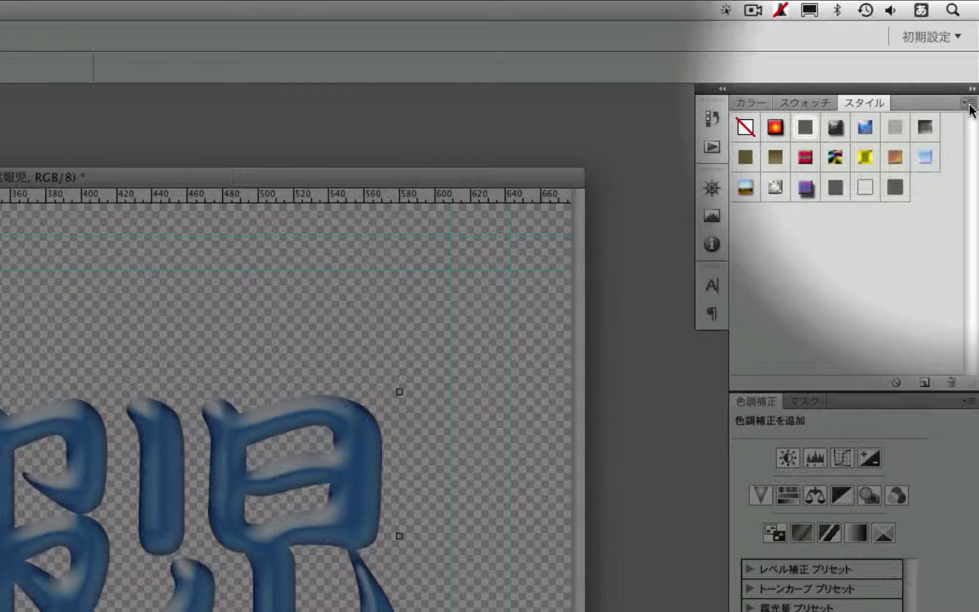
Append the テキスト効果 style set to the existing Styles presets
{"action": "left_click", "coordinate": [969, 104]}
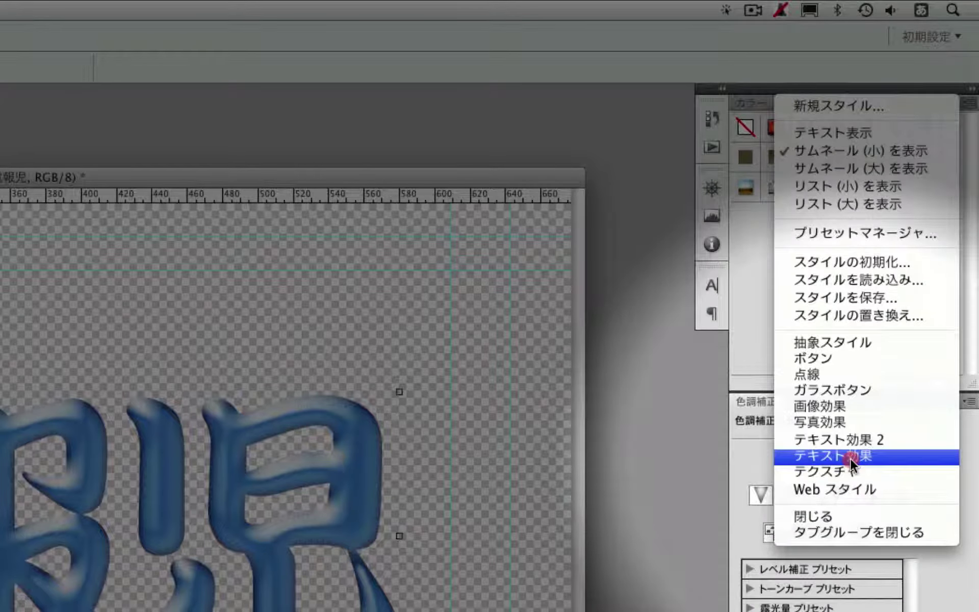
{"action": "left_click", "coordinate": [849, 458]}
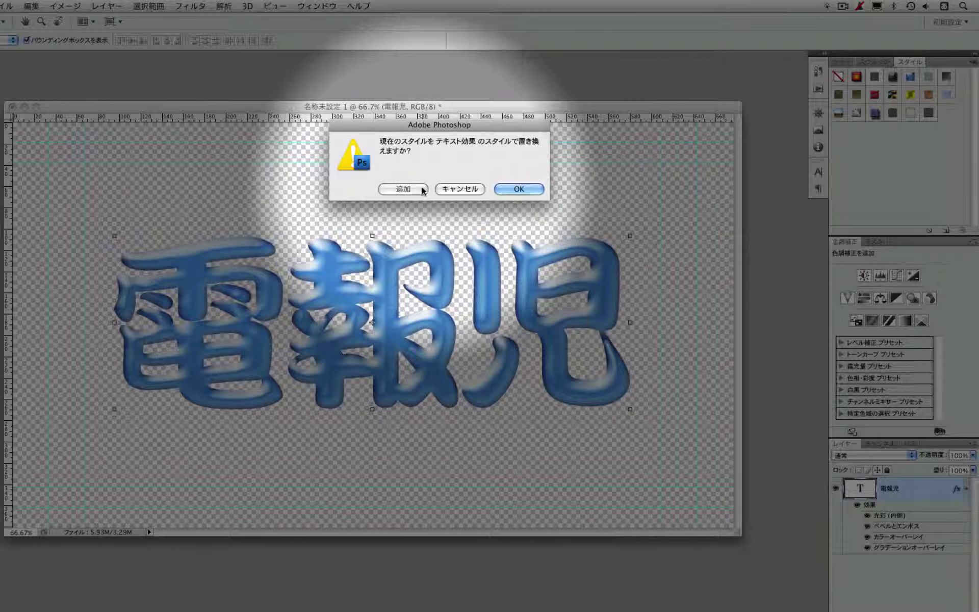
{"action": "left_click", "coordinate": [403, 189]}
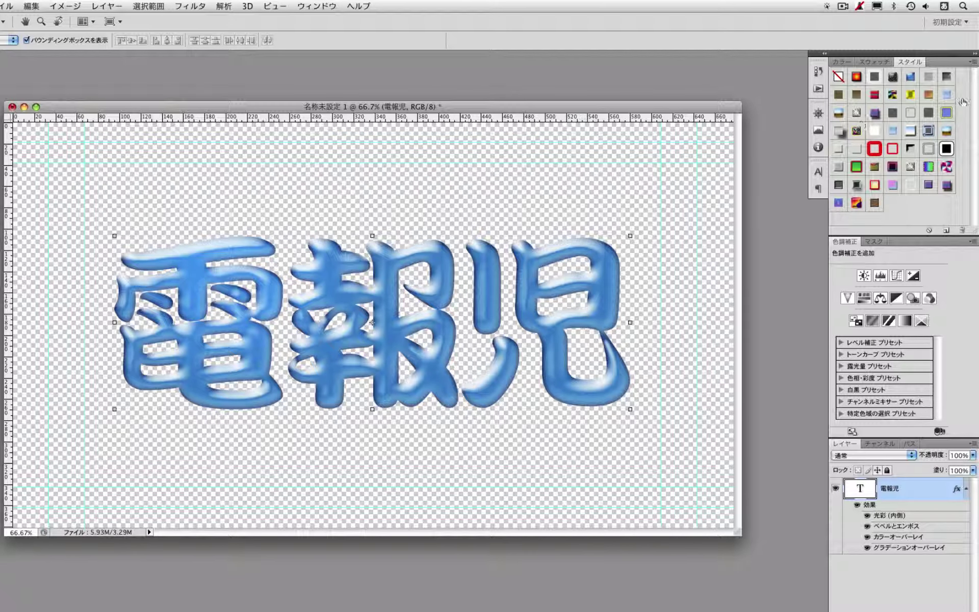
Preview four text-effect presets on 電報児, ending on the yellow gradient with red stroke
{"action": "left_click", "coordinate": [945, 148]}
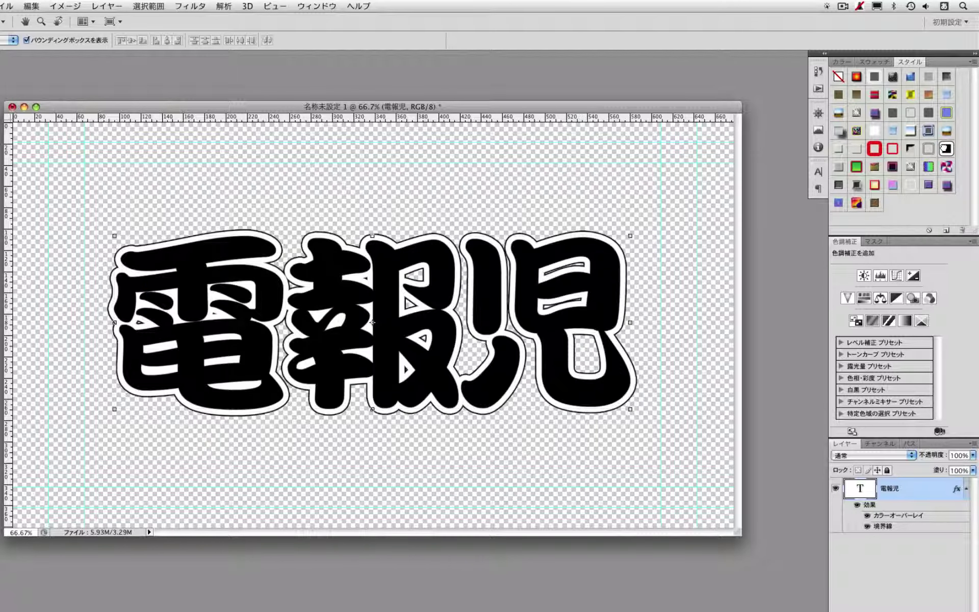
{"action": "left_click", "coordinate": [894, 168]}
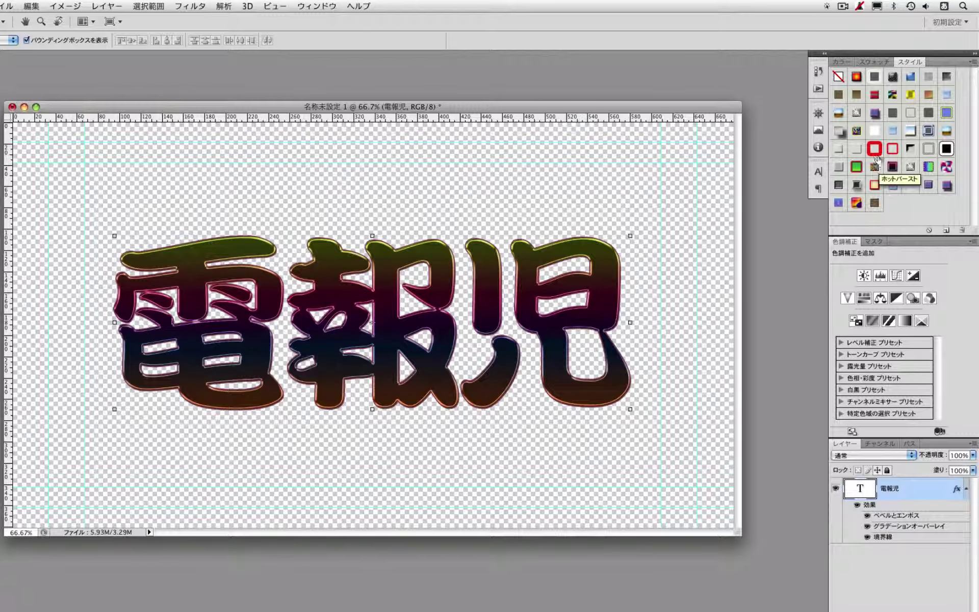
{"action": "left_click", "coordinate": [874, 149]}
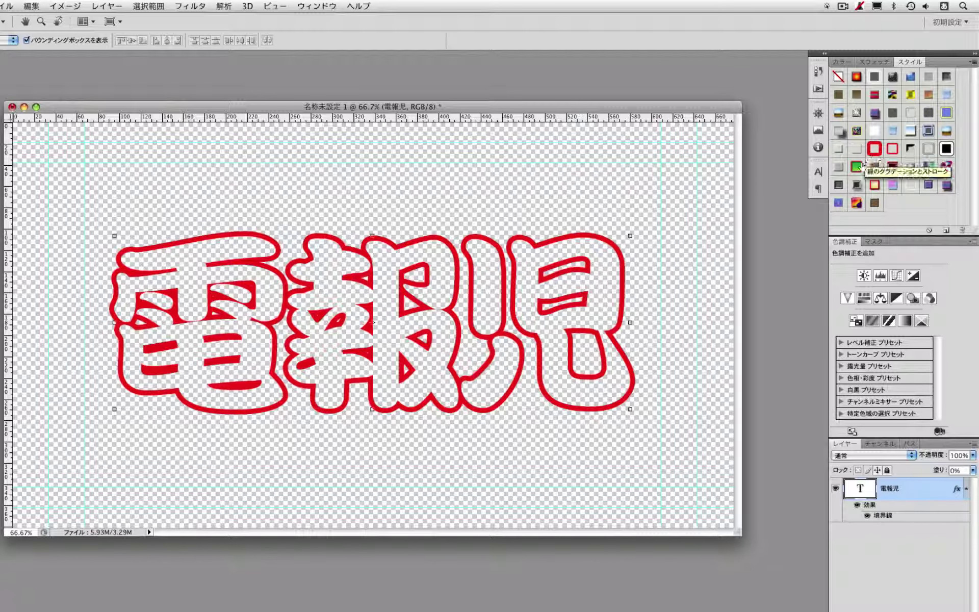
{"action": "left_click", "coordinate": [874, 184]}
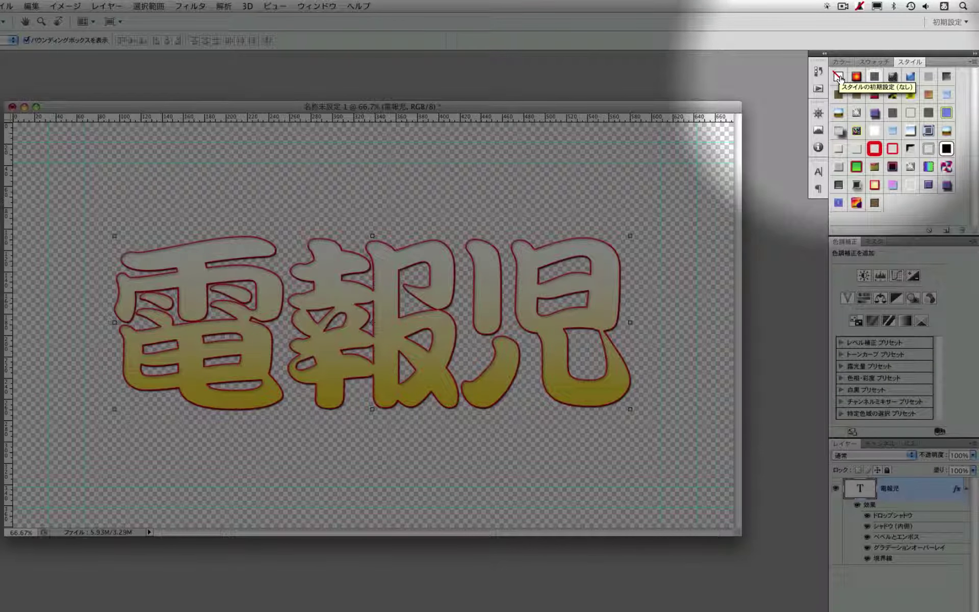
Apply No Style (なし) to 電報児 and move the Layer Style dialog aside
{"action": "left_click", "coordinate": [839, 78]}
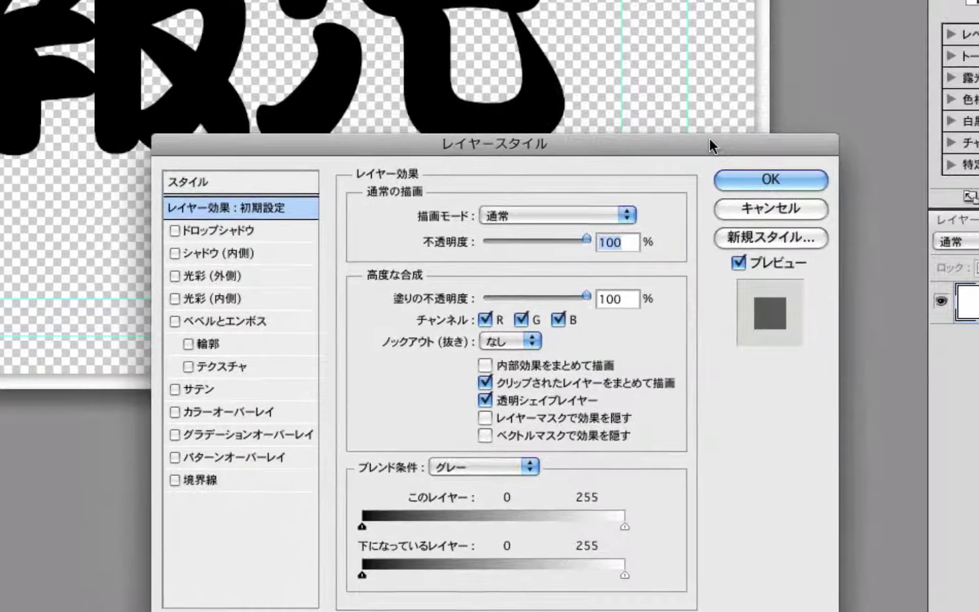
{"action": "left_click_drag", "start_coordinate": [710, 140], "coordinate": [747, 96]}
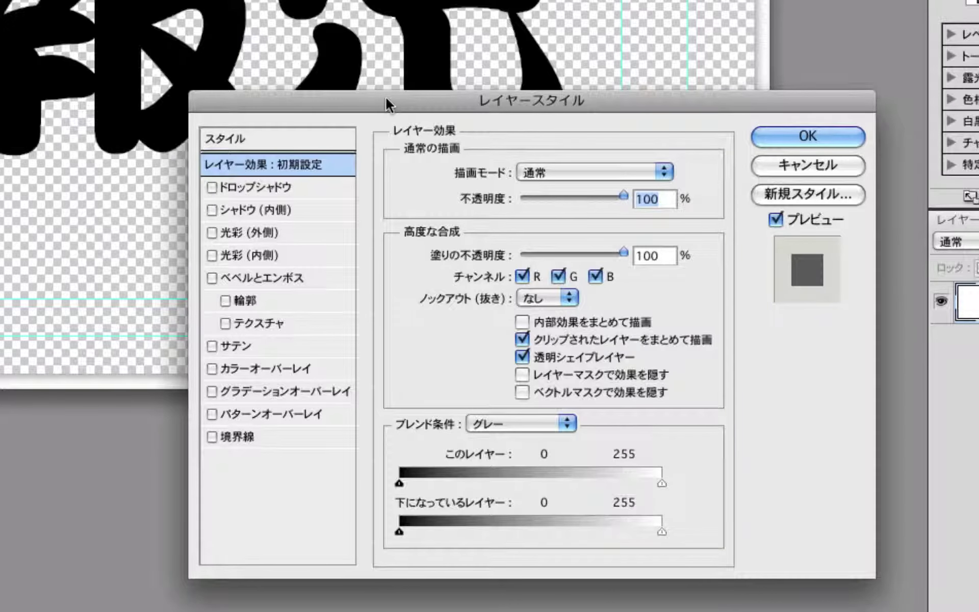
{"action": "left_click_drag", "start_coordinate": [388, 102], "coordinate": [464, 20]}
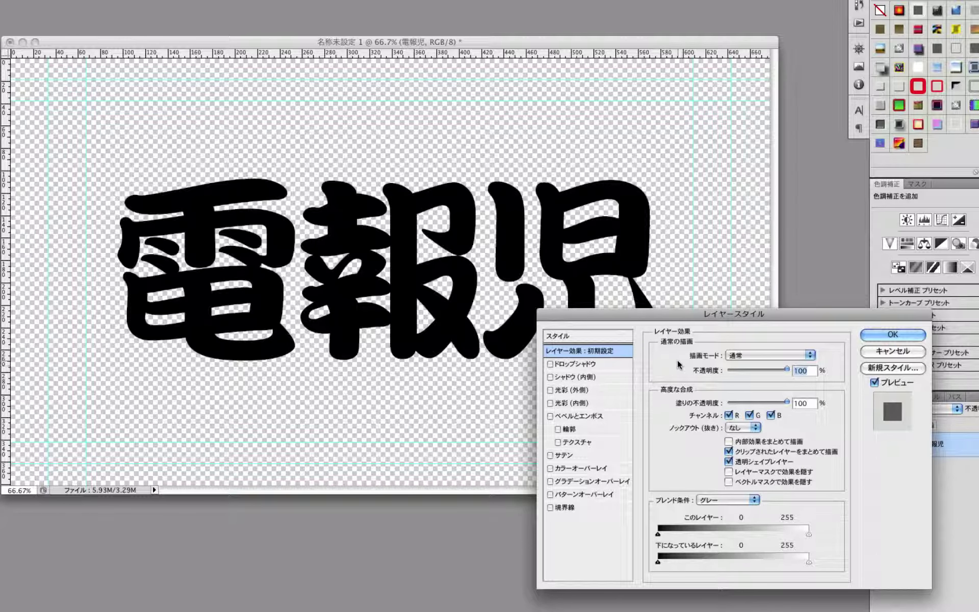
Add a drop shadow with 87 px distance, 5% spread and 18 px size
{"action": "left_click", "coordinate": [580, 365]}
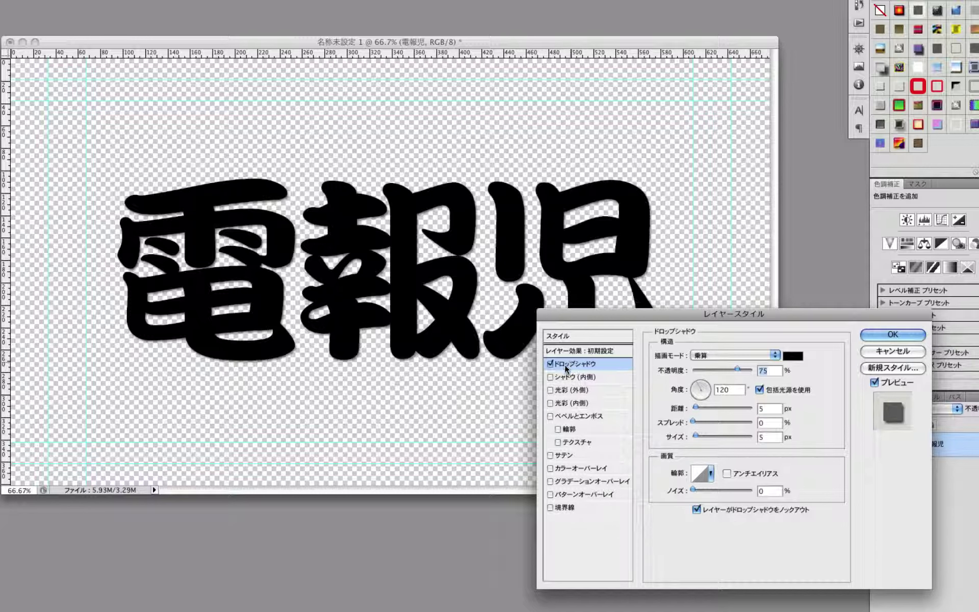
{"action": "left_click", "coordinate": [550, 364]}
{"action": "left_click", "coordinate": [550, 363]}
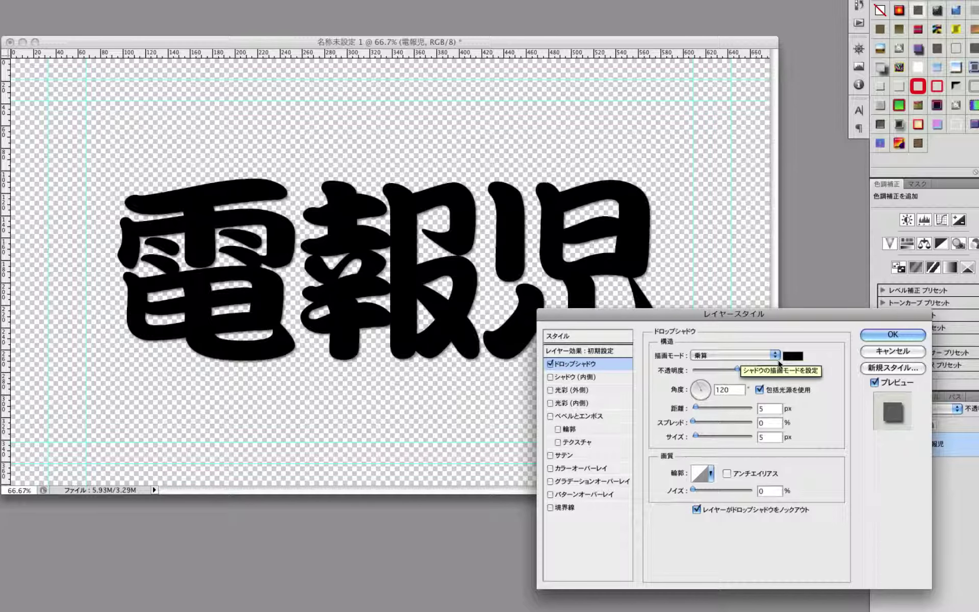
{"action": "left_click_drag", "start_coordinate": [764, 314], "coordinate": [813, 318]}
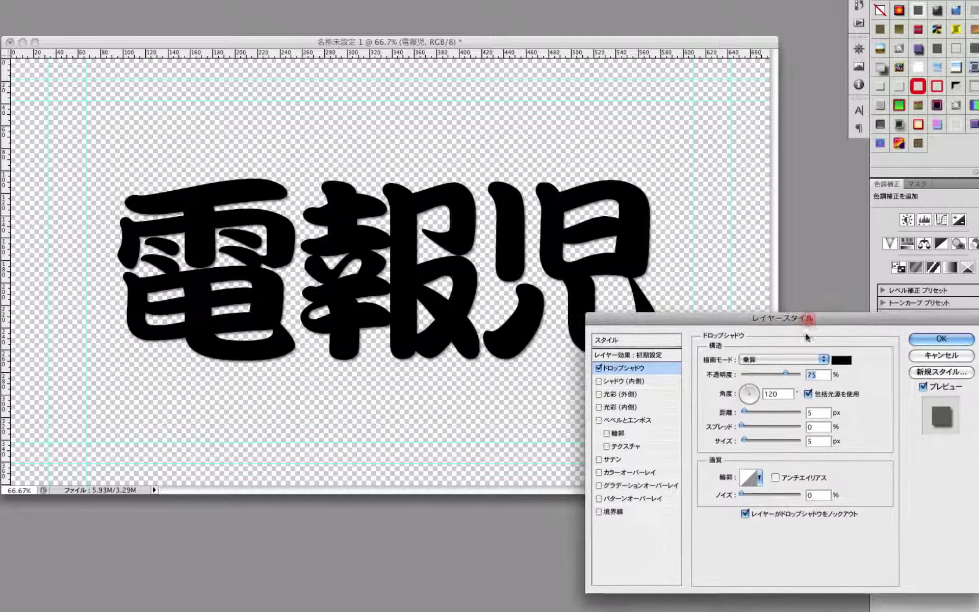
{"action": "mouse_move", "coordinate": [746, 411]}
{"action": "left_mouse_down"}
{"action": "mouse_move", "coordinate": [790, 423]}
{"action": "mouse_move", "coordinate": [759, 430]}
{"action": "mouse_move", "coordinate": [810, 429]}
{"action": "mouse_move", "coordinate": [743, 429]}
{"action": "left_mouse_up"}
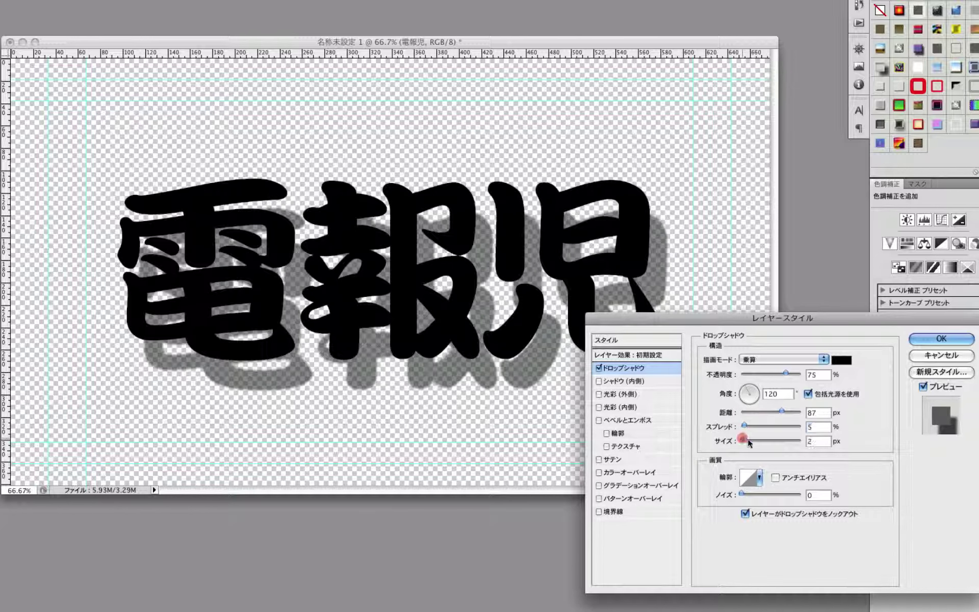
{"action": "mouse_move", "coordinate": [743, 440]}
{"action": "left_mouse_down"}
{"action": "mouse_move", "coordinate": [763, 439]}
{"action": "mouse_move", "coordinate": [750, 440]}
{"action": "left_mouse_up"}
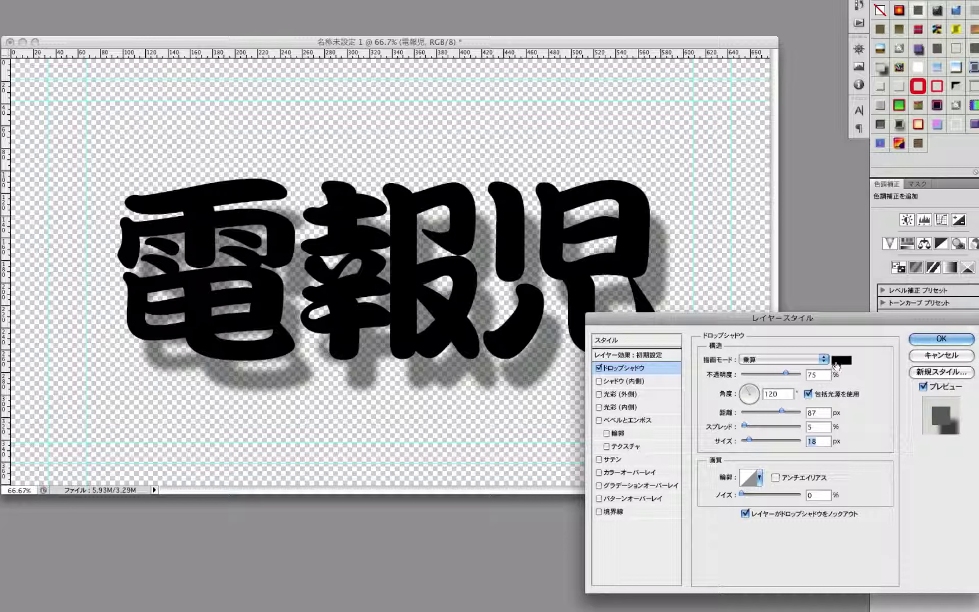
Replace the drop shadow with an inner shadow in Normal (通常) blend mode
{"action": "left_click", "coordinate": [599, 369]}
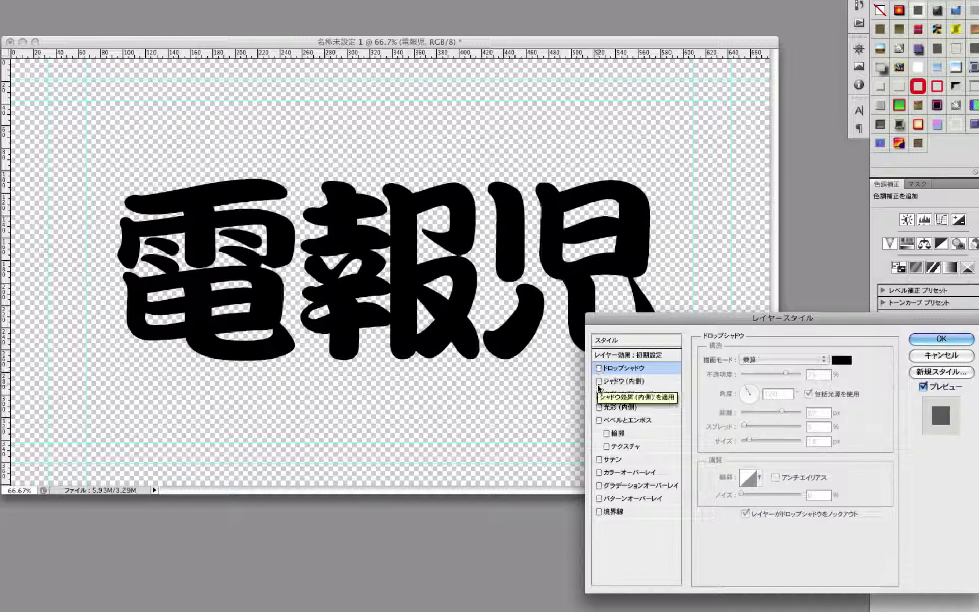
{"action": "left_click", "coordinate": [598, 382]}
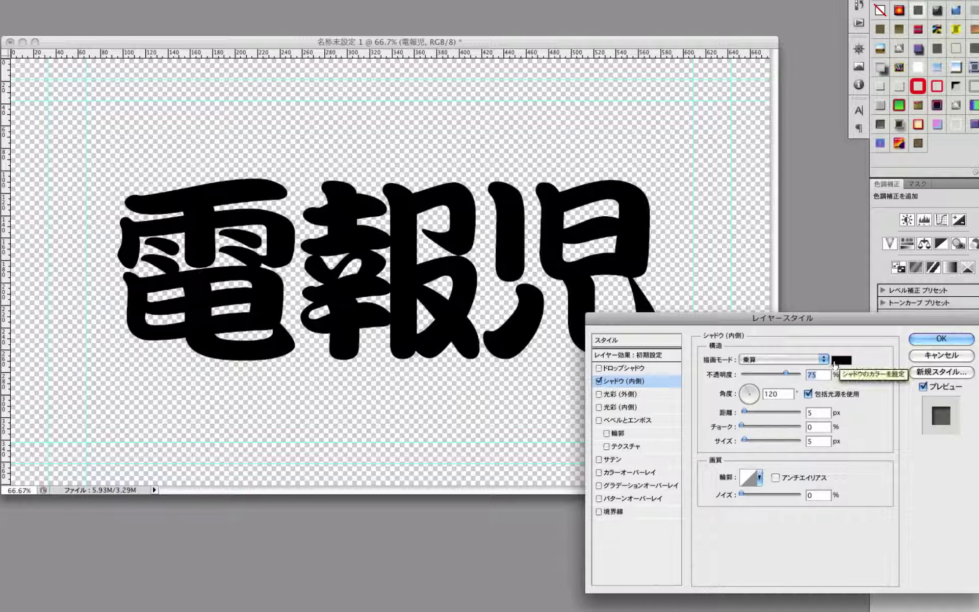
{"action": "left_click", "coordinate": [825, 359]}
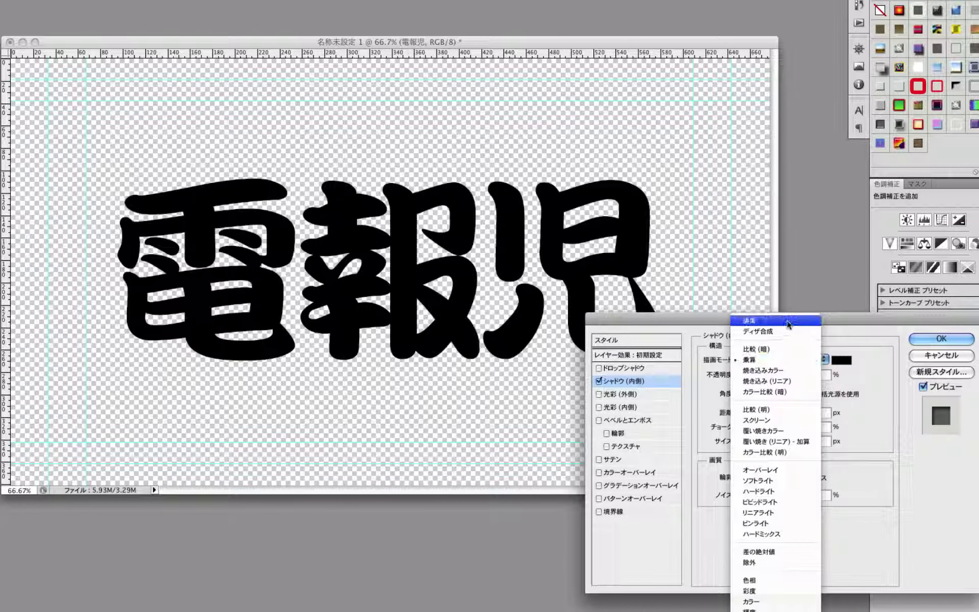
{"action": "left_click", "coordinate": [750, 320]}
{"action": "left_click", "coordinate": [841, 360]}
Make the inner shadow white at 20 px distance, then swap it for Outer Glow
{"action": "left_click", "coordinate": [265, 86]}
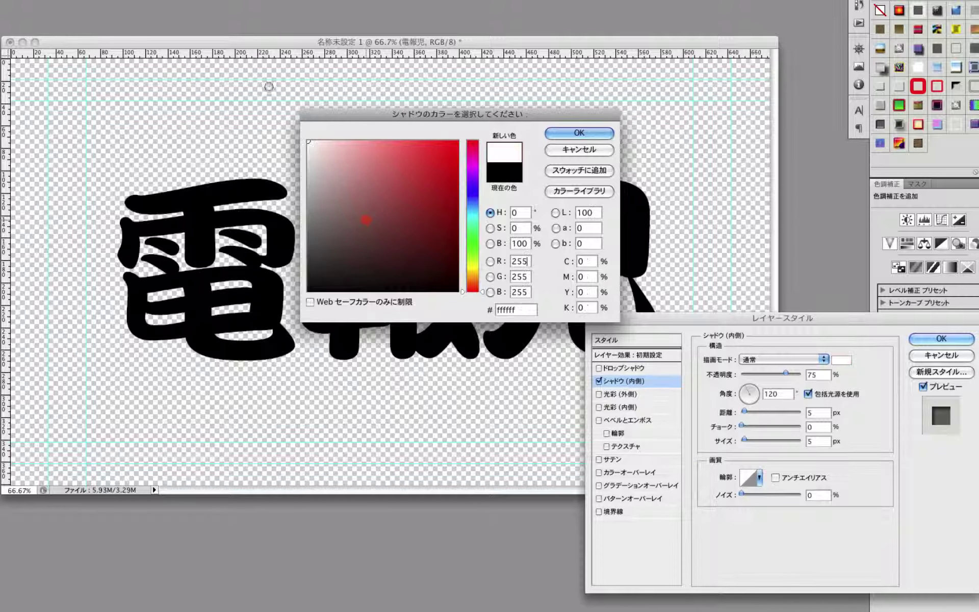
{"action": "left_click", "coordinate": [580, 133]}
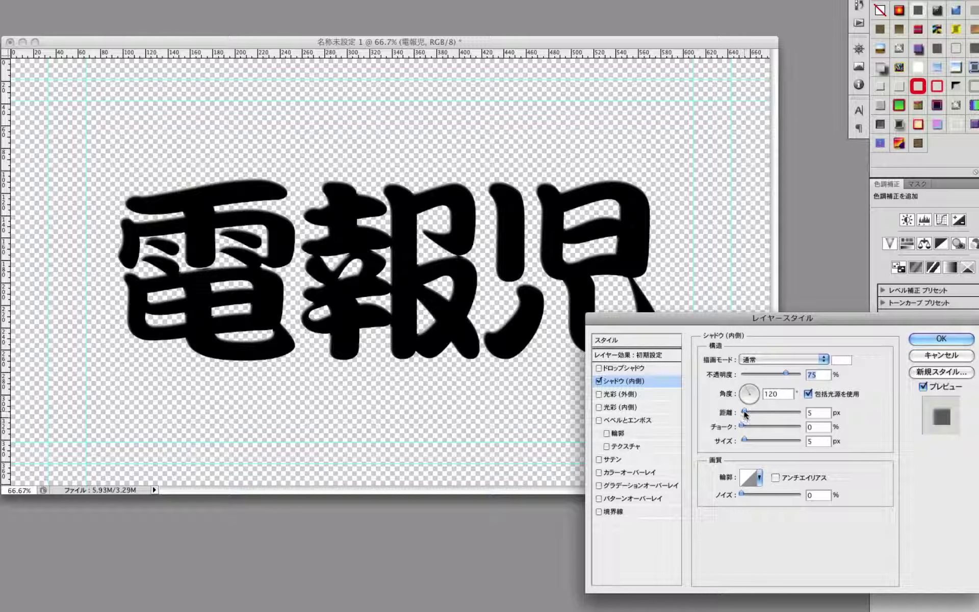
{"action": "mouse_move", "coordinate": [745, 413]}
{"action": "left_mouse_down"}
{"action": "mouse_move", "coordinate": [769, 417]}
{"action": "mouse_move", "coordinate": [754, 424]}
{"action": "left_mouse_up"}
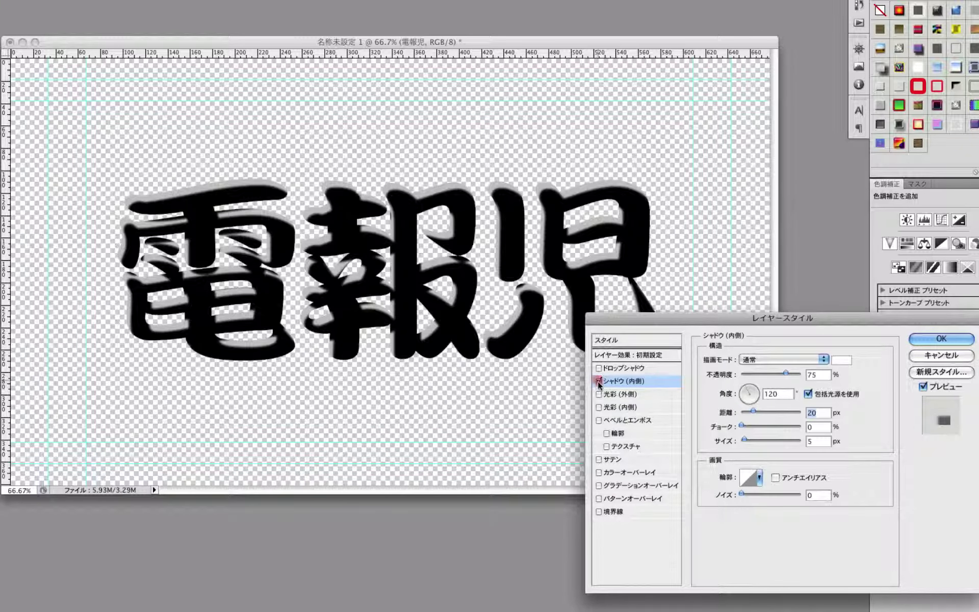
{"action": "left_click", "coordinate": [599, 380]}
{"action": "left_click", "coordinate": [599, 394]}
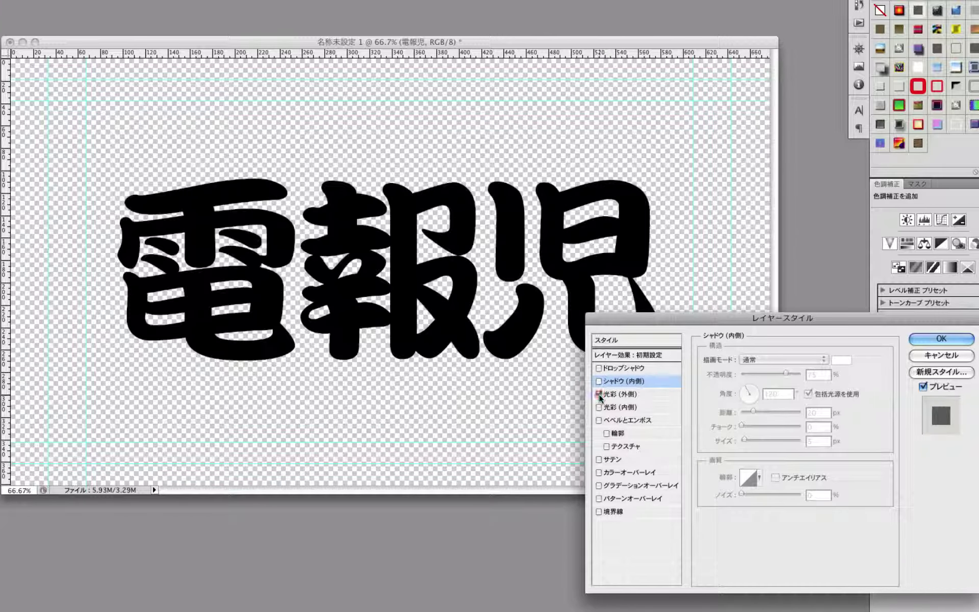
Make the outer glow red, Normal blend, with 36% spread and 18 px size
{"action": "left_click", "coordinate": [632, 396]}
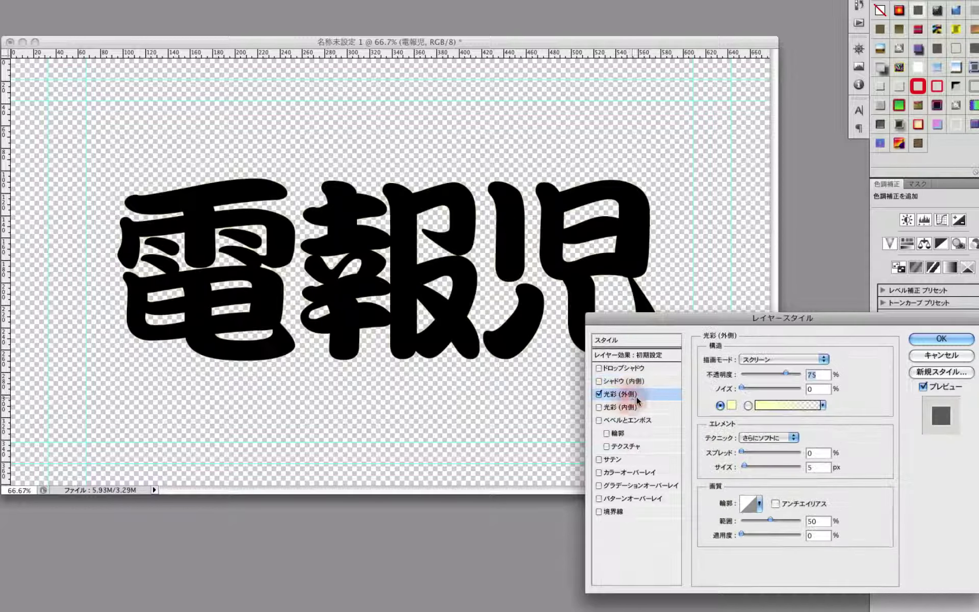
{"action": "left_click", "coordinate": [790, 362]}
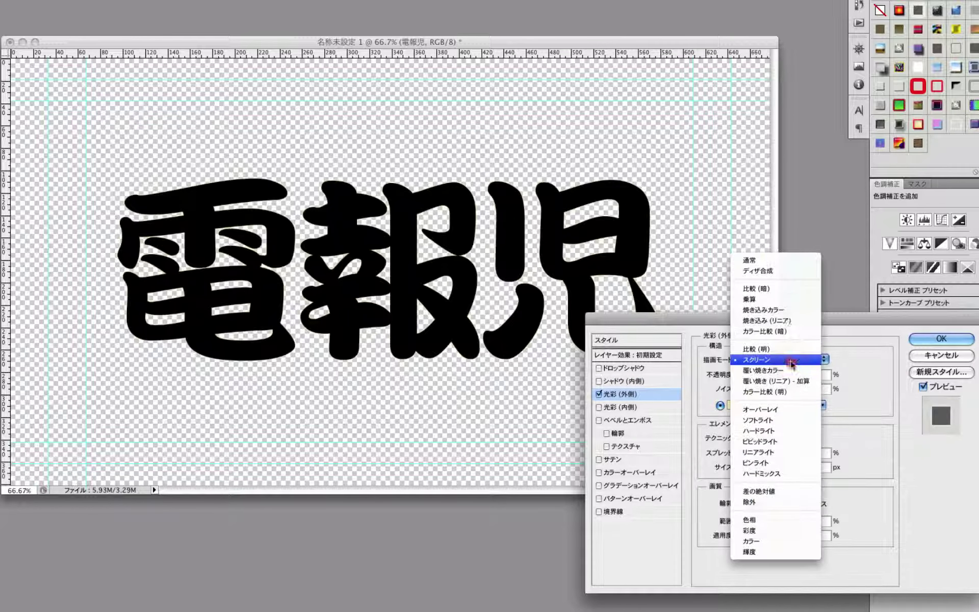
{"action": "left_click", "coordinate": [776, 261]}
{"action": "left_click", "coordinate": [732, 405]}
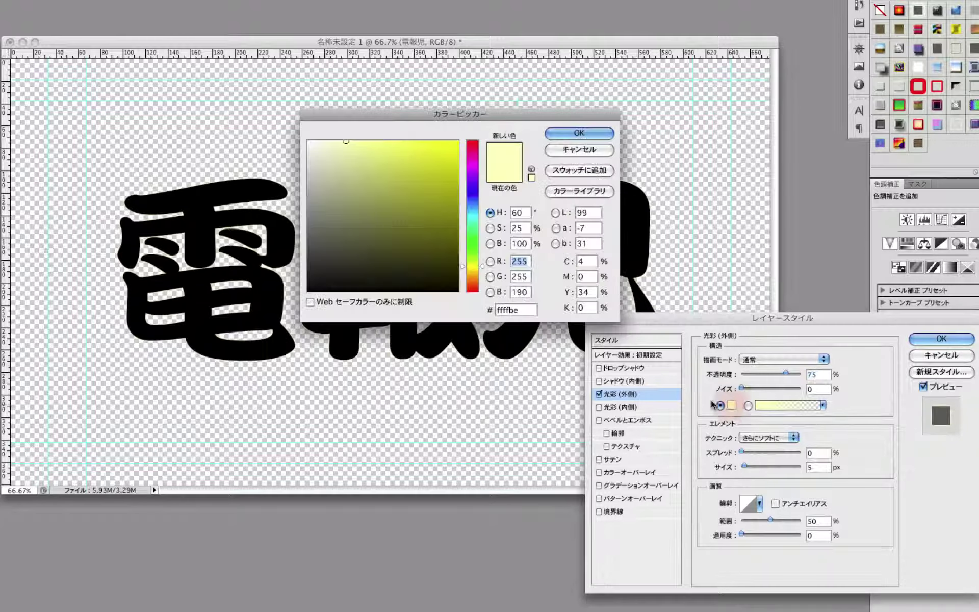
{"action": "left_click", "coordinate": [472, 142]}
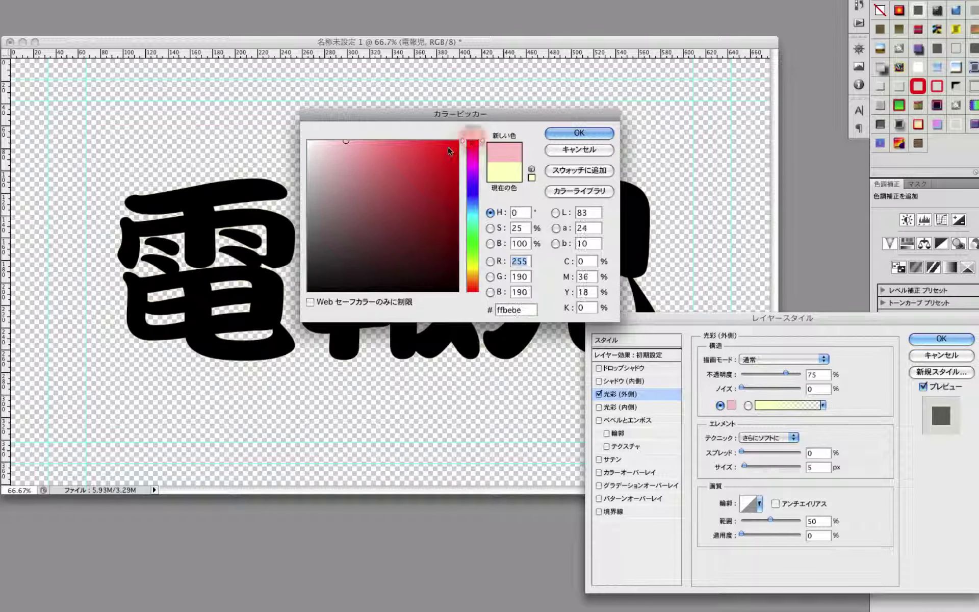
{"action": "left_click", "coordinate": [579, 134]}
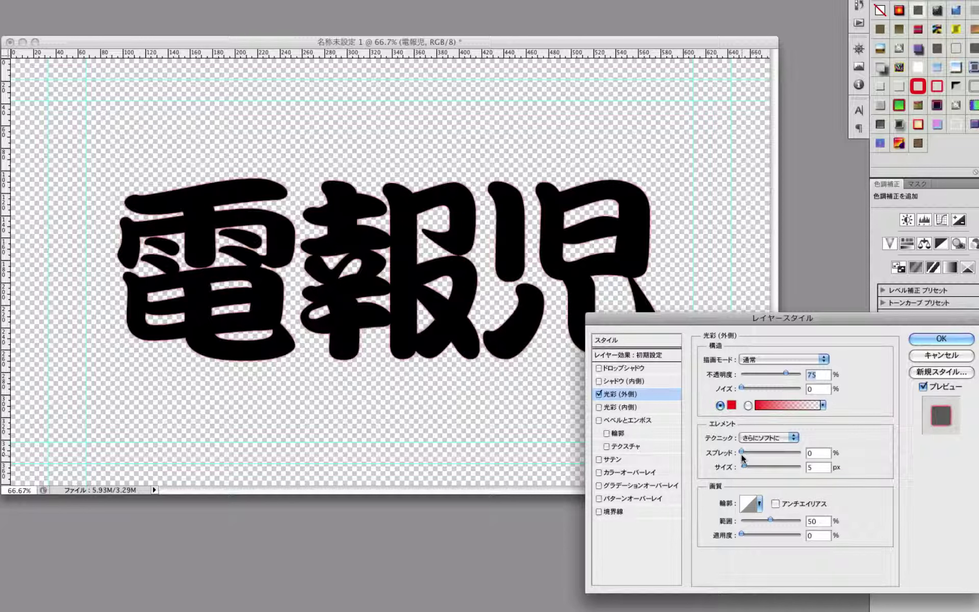
{"action": "mouse_move", "coordinate": [742, 452]}
{"action": "left_mouse_down"}
{"action": "mouse_move", "coordinate": [762, 452]}
{"action": "mouse_move", "coordinate": [759, 467]}
{"action": "mouse_move", "coordinate": [749, 465]}
{"action": "left_mouse_up"}
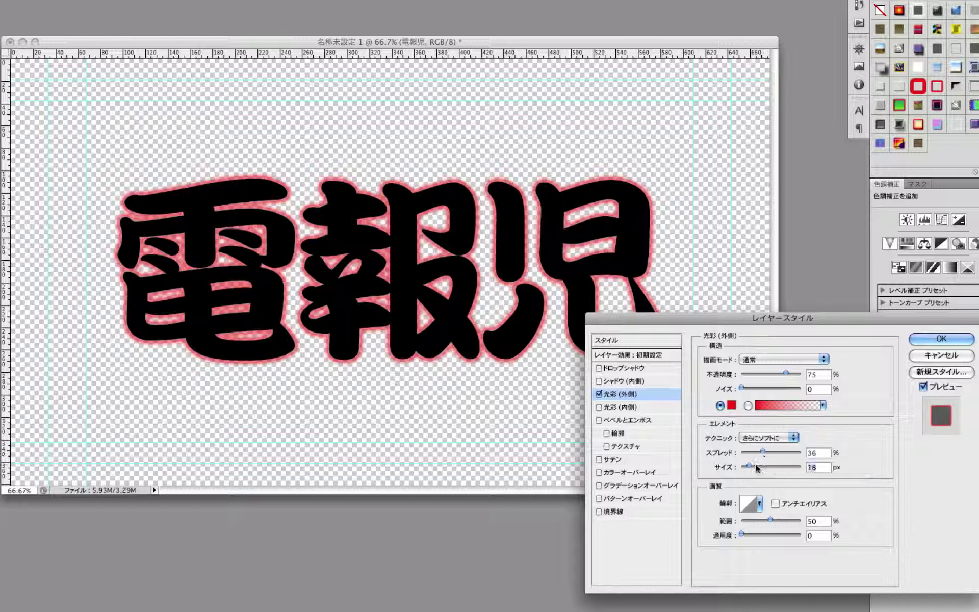
Swap the outer glow for a pale inner glow (0% choke, 24 px), then switch it off
{"action": "left_click", "coordinate": [599, 394]}
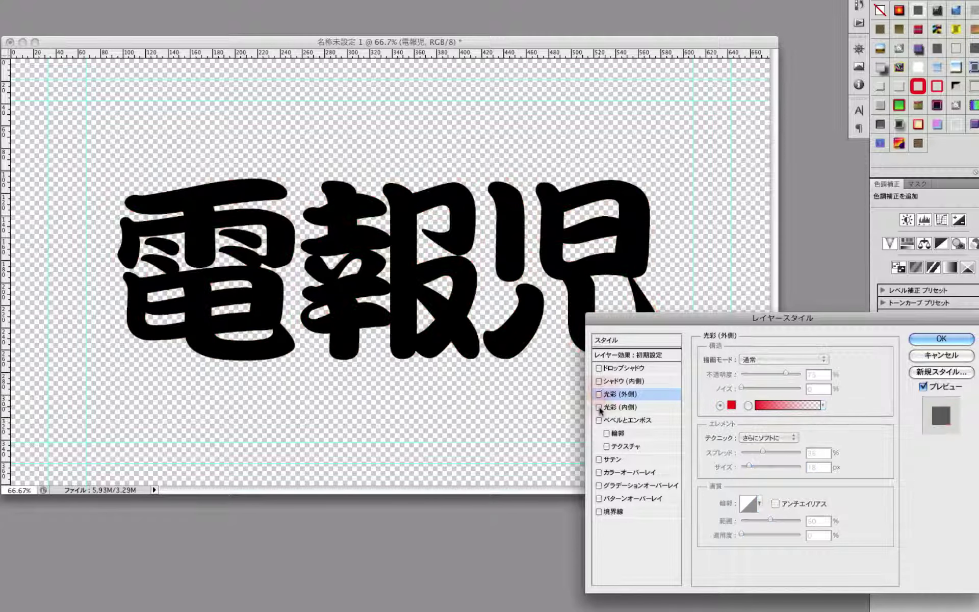
{"action": "left_click", "coordinate": [598, 407]}
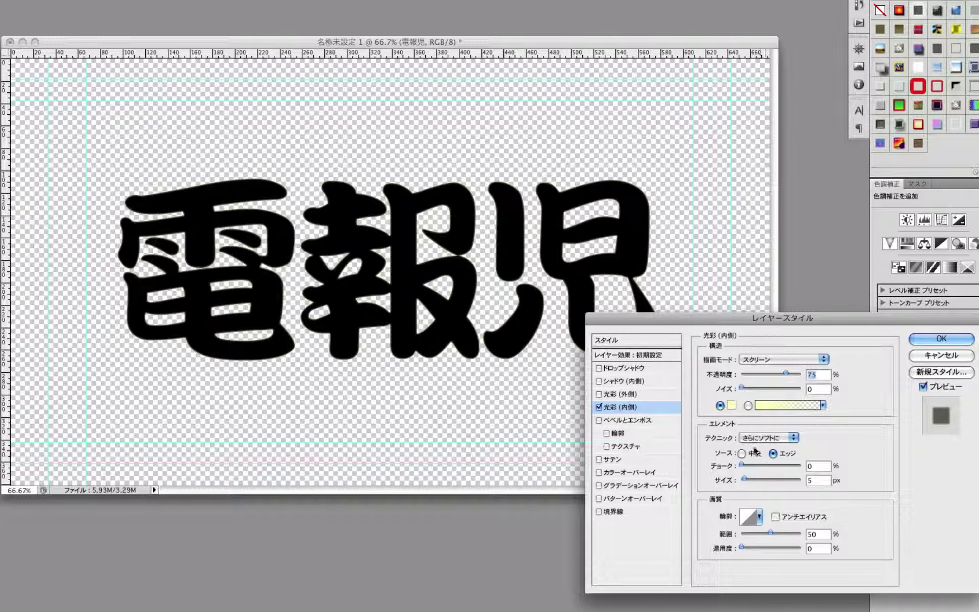
{"action": "mouse_move", "coordinate": [741, 466]}
{"action": "left_mouse_down"}
{"action": "mouse_move", "coordinate": [769, 465]}
{"action": "mouse_move", "coordinate": [751, 481]}
{"action": "left_mouse_up"}
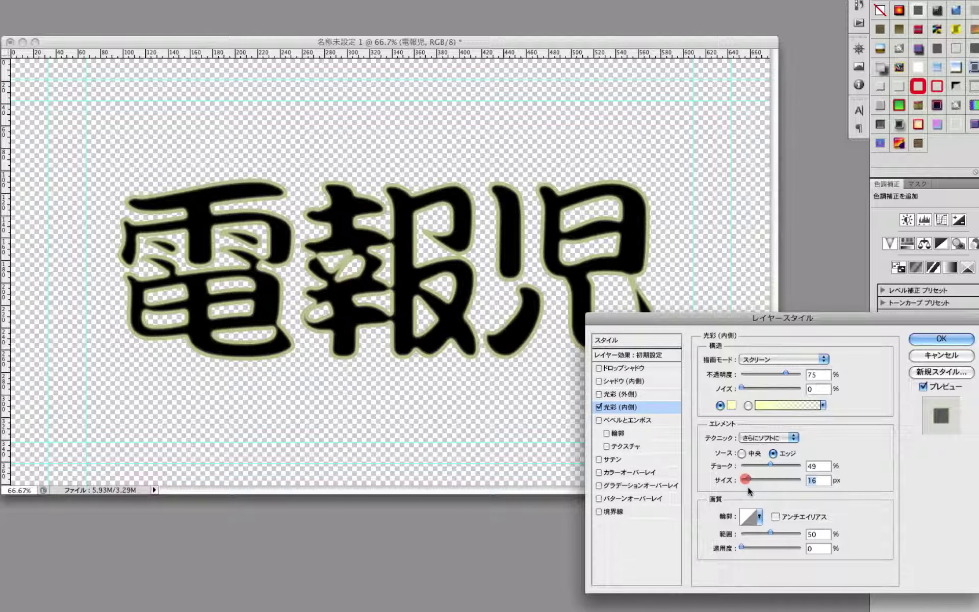
{"action": "mouse_move", "coordinate": [770, 464]}
{"action": "left_mouse_down"}
{"action": "mouse_move", "coordinate": [725, 466]}
{"action": "mouse_move", "coordinate": [748, 478]}
{"action": "left_mouse_up"}
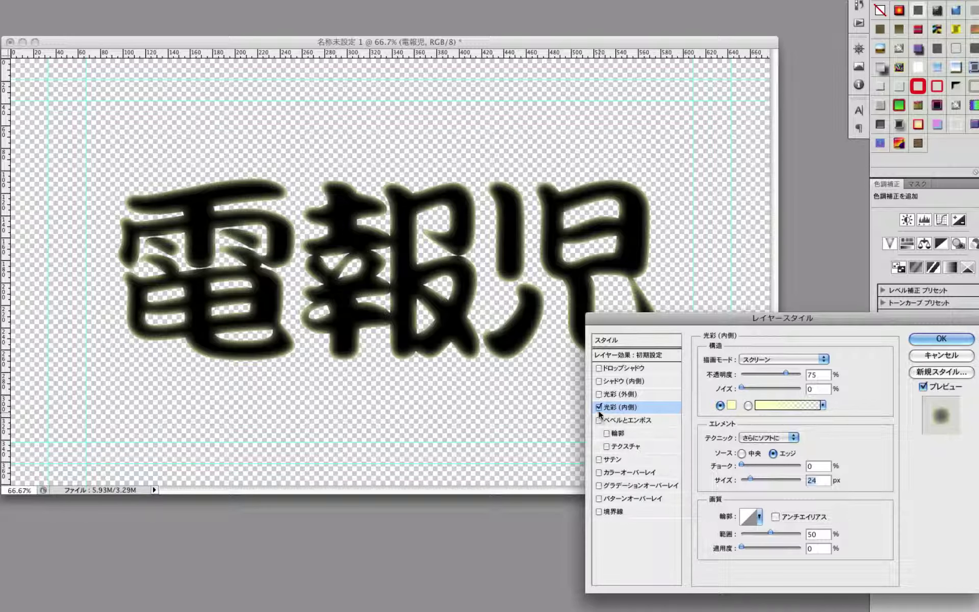
{"action": "left_click", "coordinate": [599, 407]}
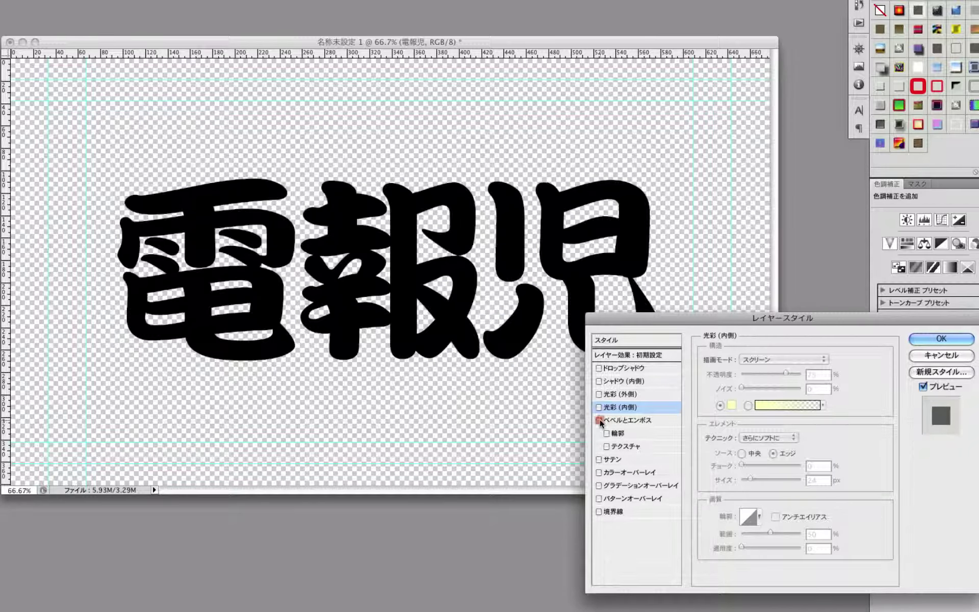
Enable Bevel and Emboss with 32 px size and Chisel Hard technique
{"action": "left_click", "coordinate": [599, 419]}
{"action": "left_click", "coordinate": [618, 421]}
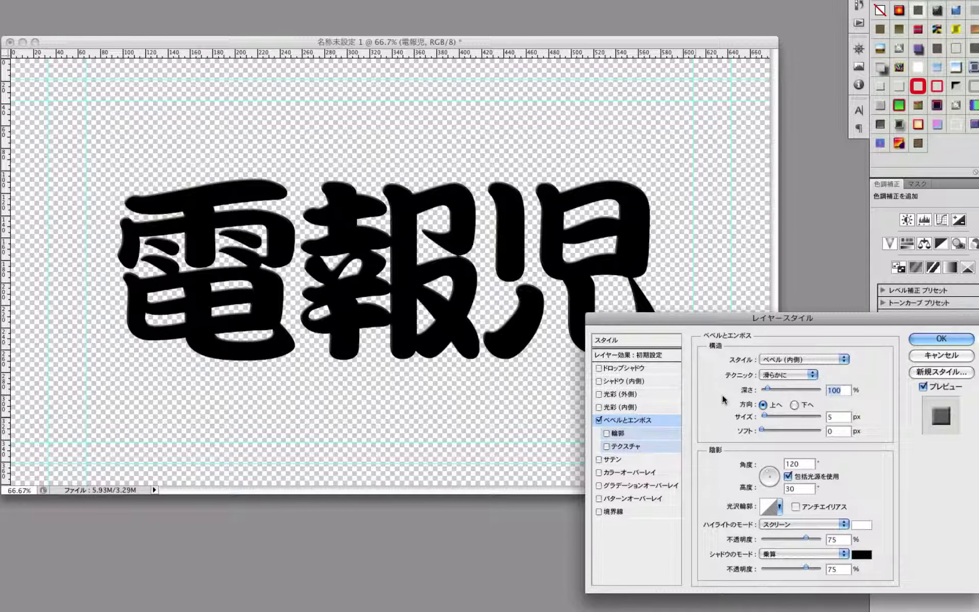
{"action": "left_click", "coordinate": [765, 415]}
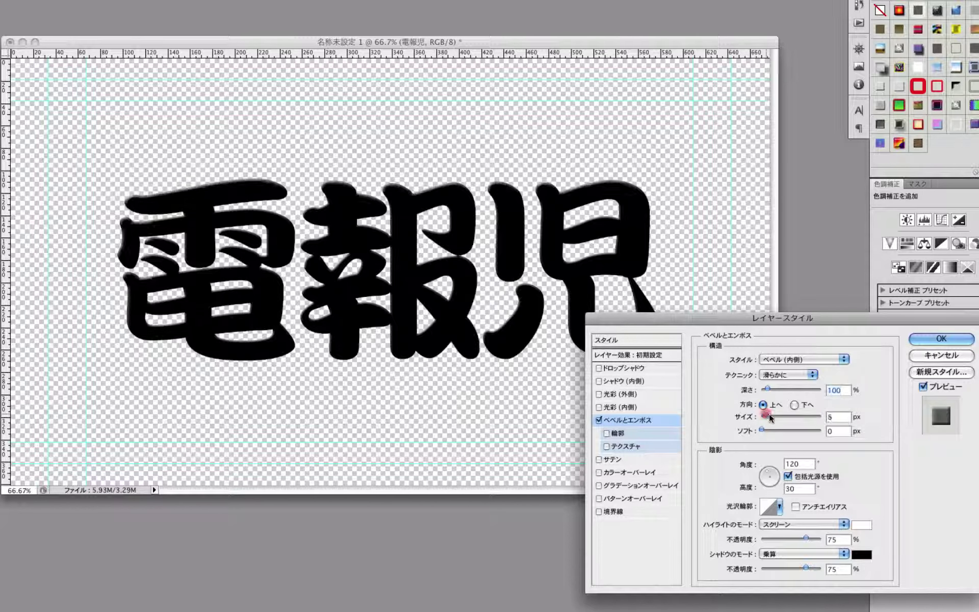
{"action": "left_click_drag", "start_coordinate": [769, 416], "coordinate": [778, 429]}
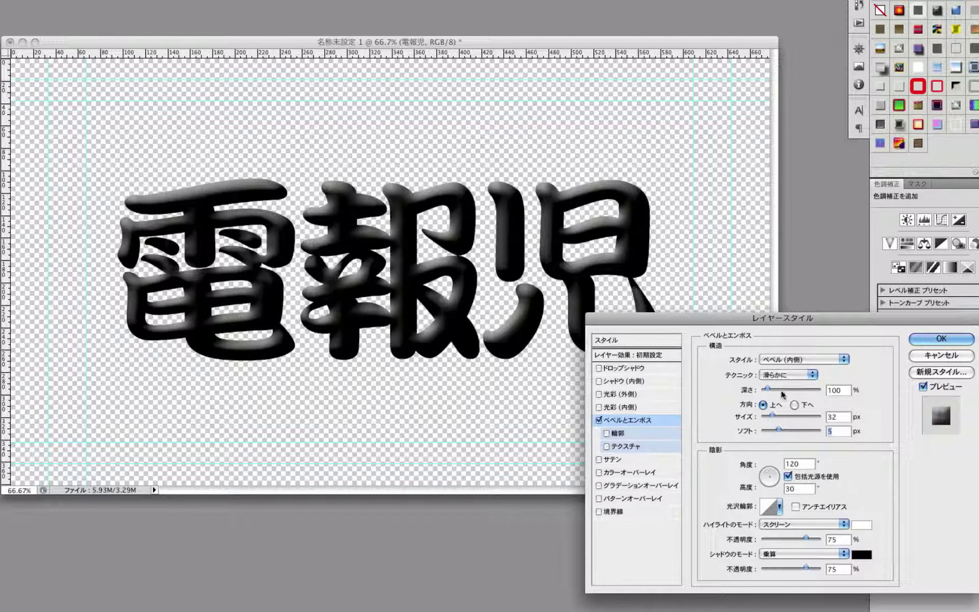
{"action": "left_click", "coordinate": [785, 375]}
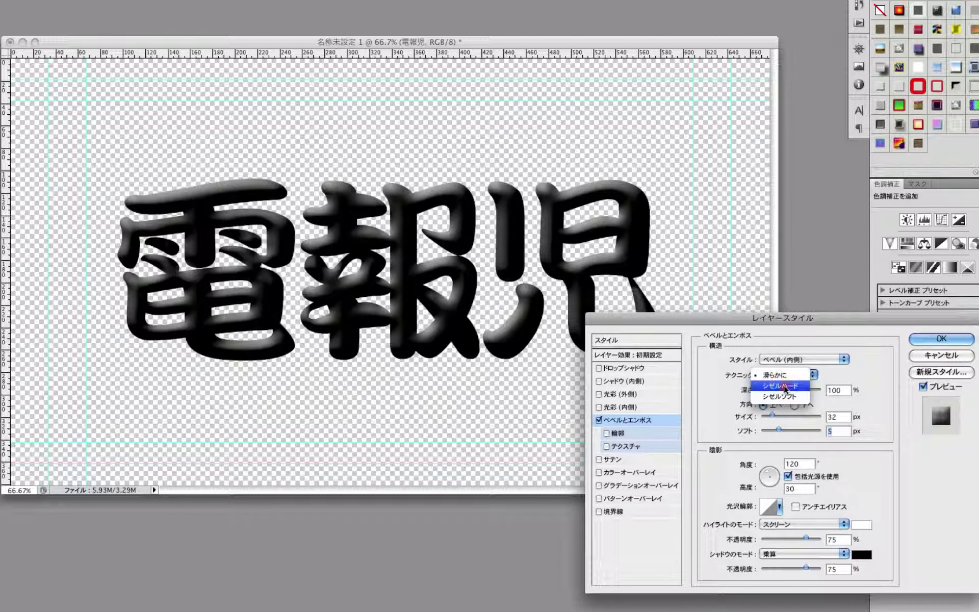
{"action": "left_click", "coordinate": [785, 386]}
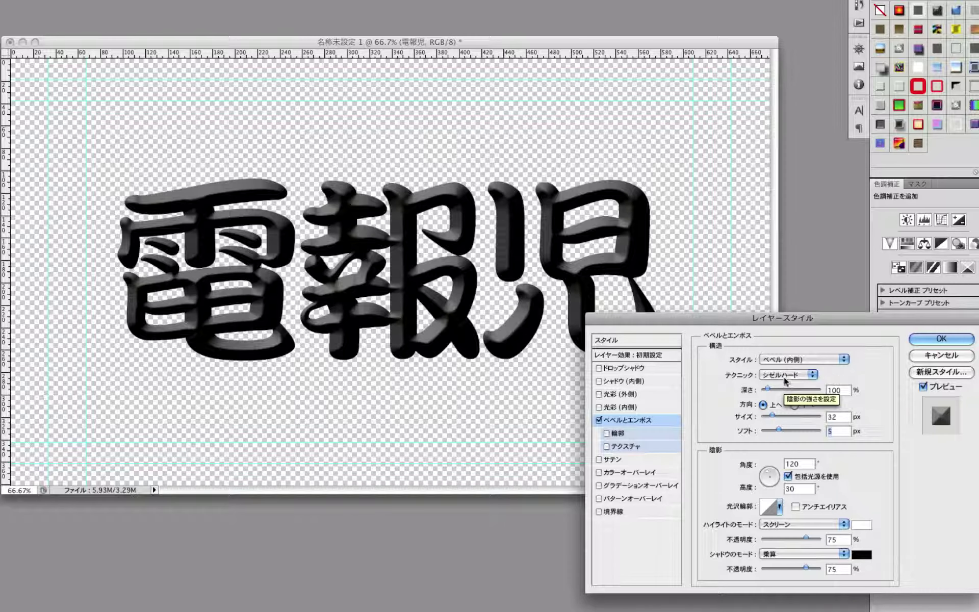
Preview the Emboss and Outer Bevel styles, then cancel all layer style changes
{"action": "left_click", "coordinate": [790, 359]}
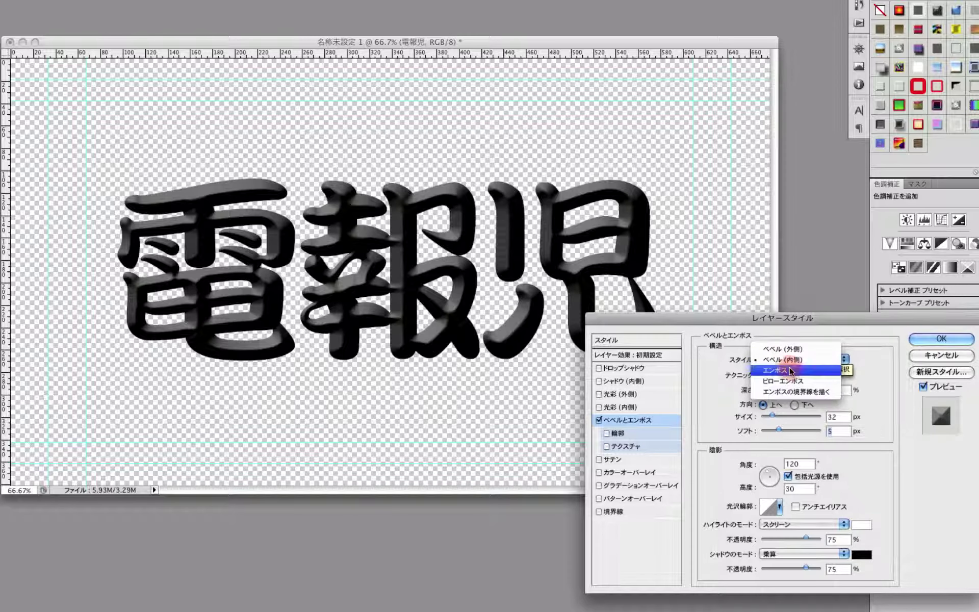
{"action": "left_click", "coordinate": [791, 371]}
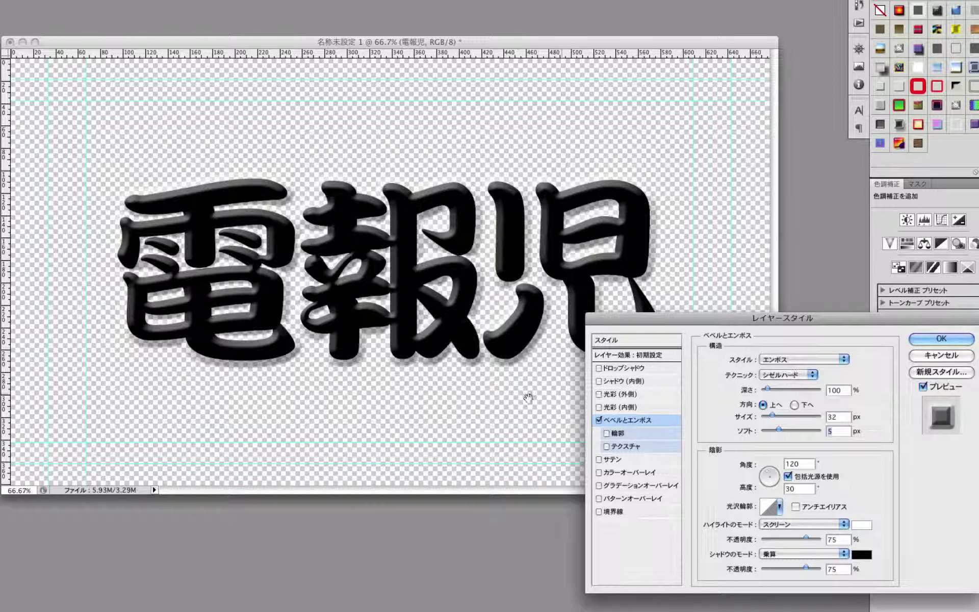
{"action": "left_click", "coordinate": [822, 359]}
{"action": "left_click", "coordinate": [819, 339]}
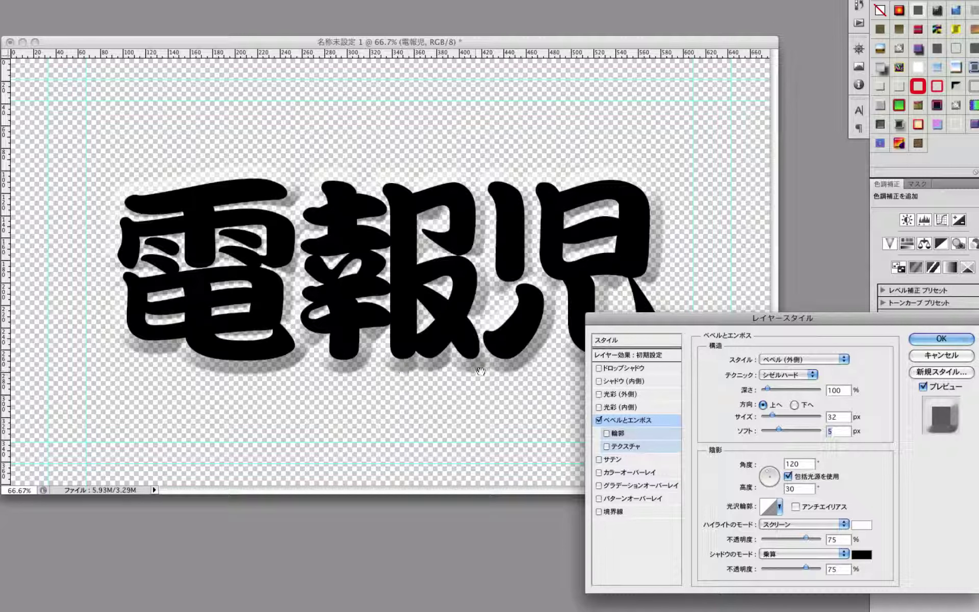
{"action": "left_click", "coordinate": [940, 355]}
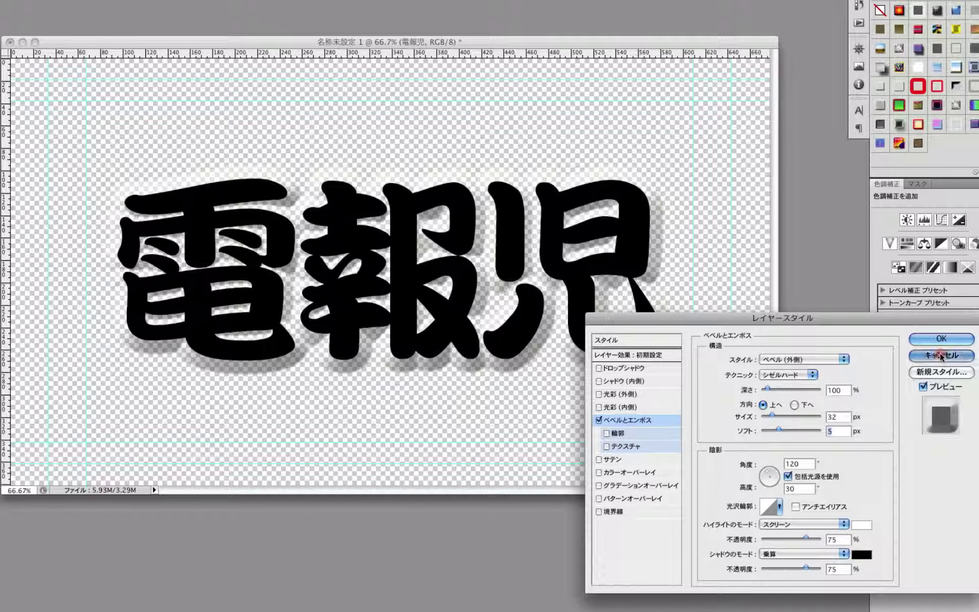
Add a white-filled layer beneath 電報児 and open the text layer's Layer Style dialog
{"action": "left_click", "coordinate": [934, 481]}
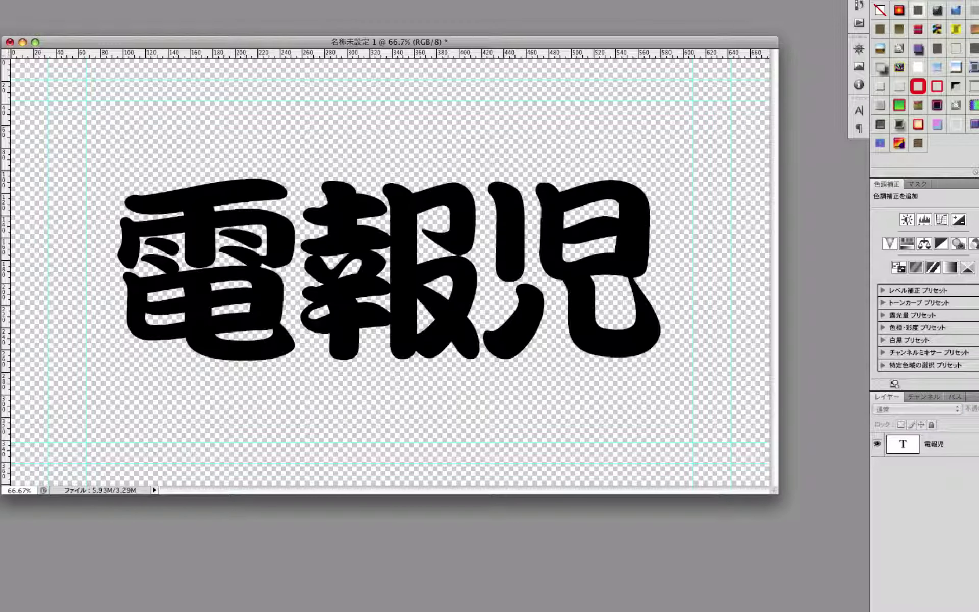
{"action": "key", "text": "ctrl+alt+shift+n"}
{"action": "left_click_drag", "start_coordinate": [938, 443], "coordinate": [940, 477]}
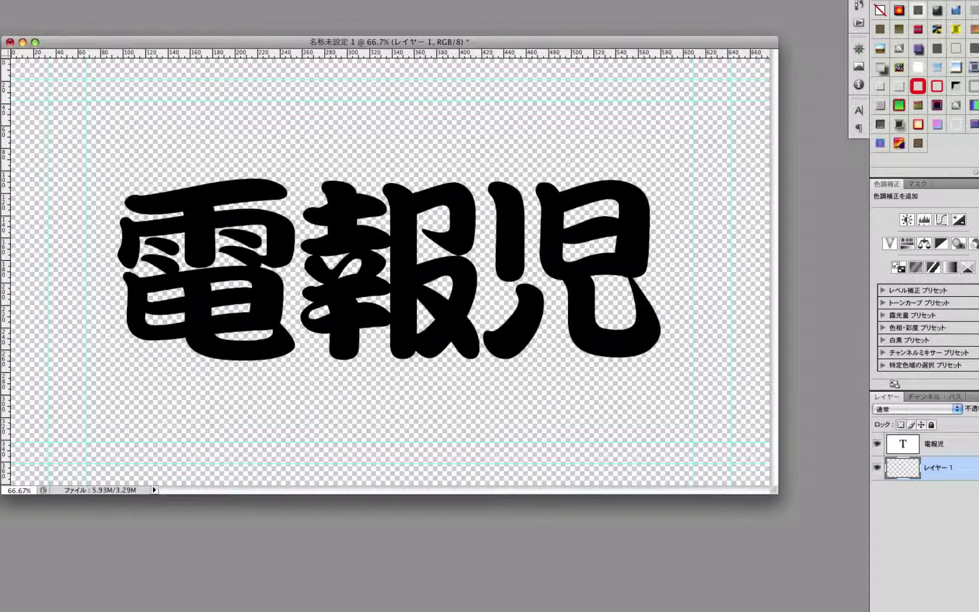
{"action": "left_click", "coordinate": [77, 201]}
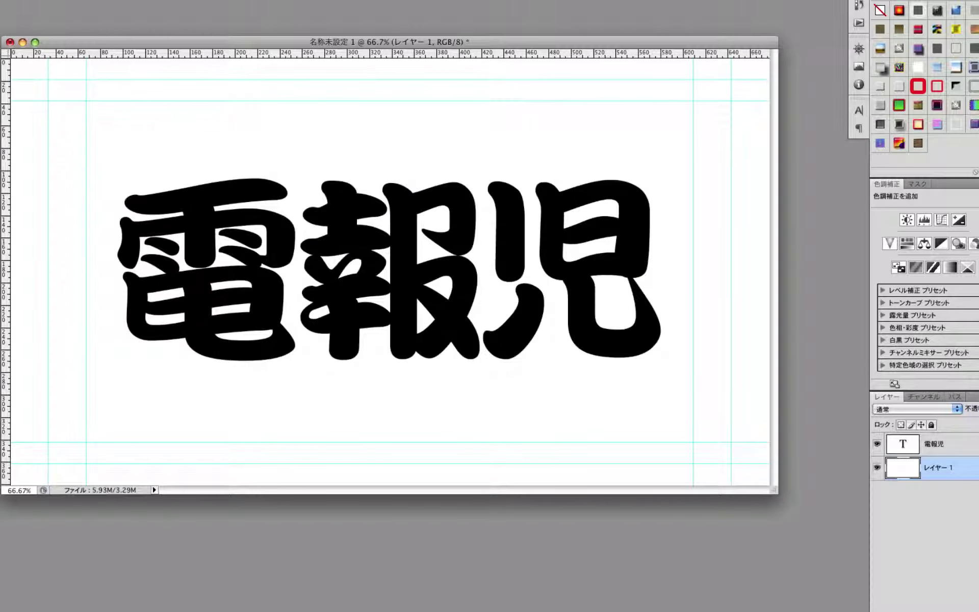
{"action": "double_click", "coordinate": [958, 443]}
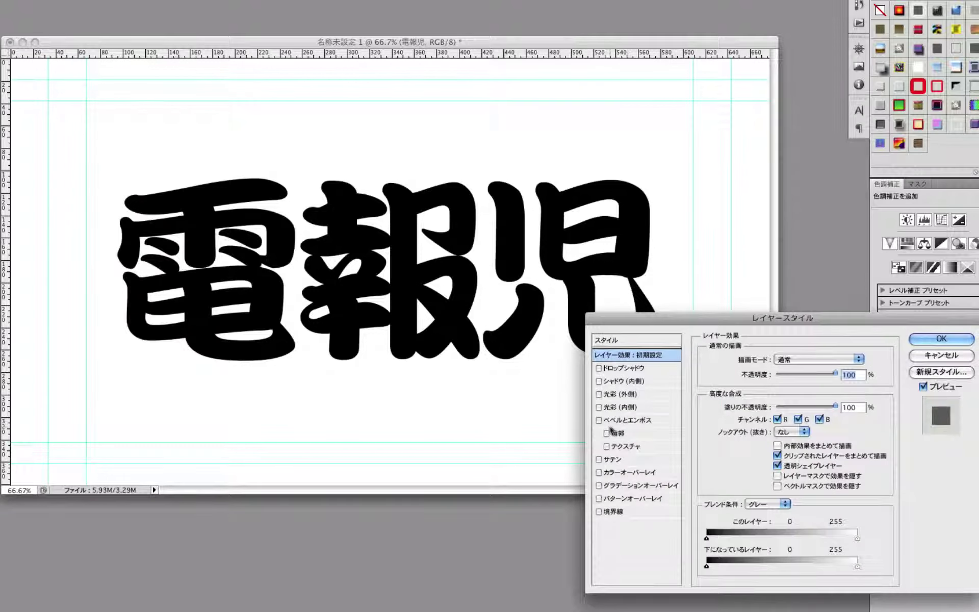
Turn on Bevel and Emboss at 38 px size, settling on the Inner Bevel style
{"action": "left_click", "coordinate": [618, 421]}
{"action": "left_click", "coordinate": [798, 359]}
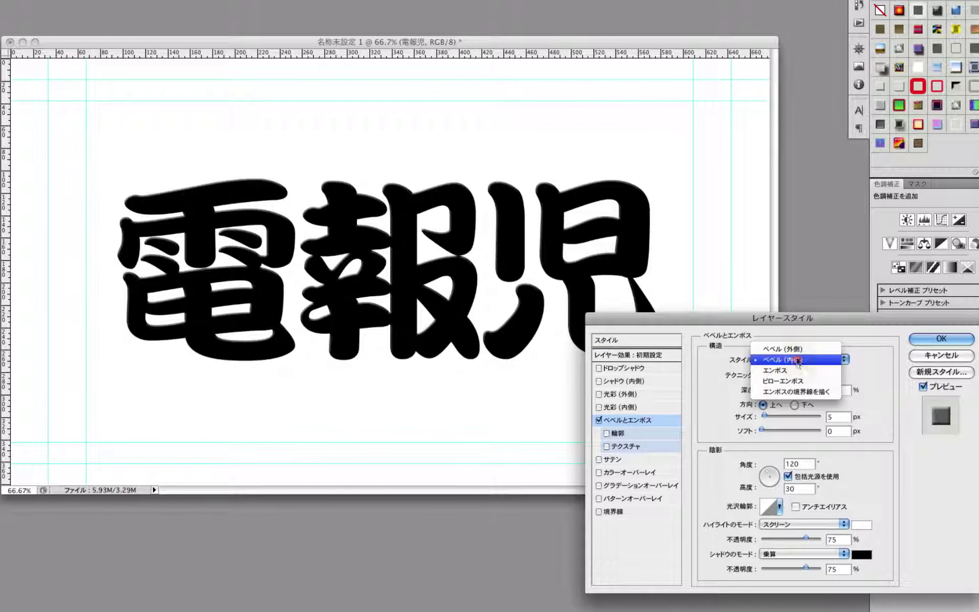
{"action": "left_click", "coordinate": [797, 351]}
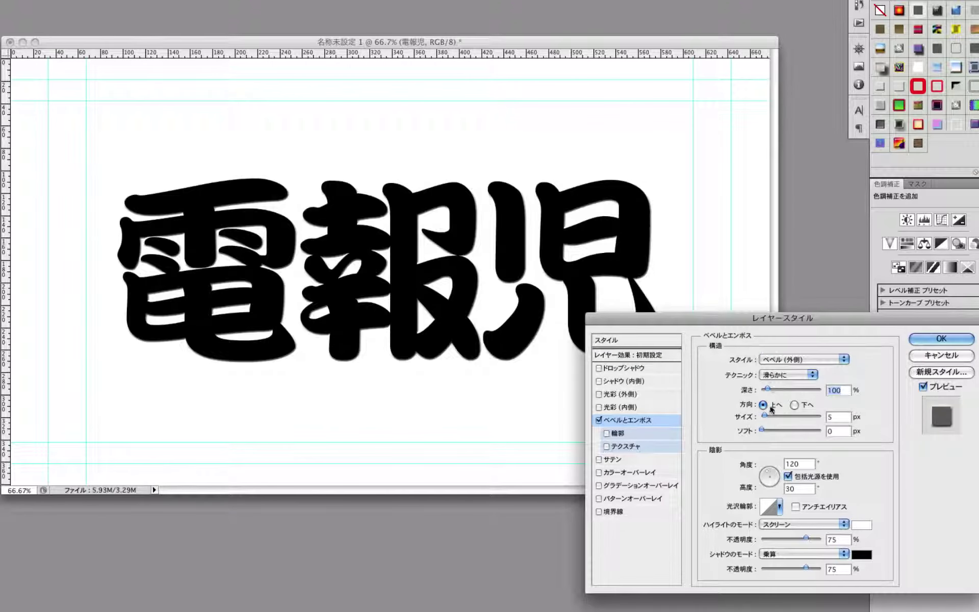
{"action": "left_click_drag", "start_coordinate": [767, 416], "coordinate": [772, 414]}
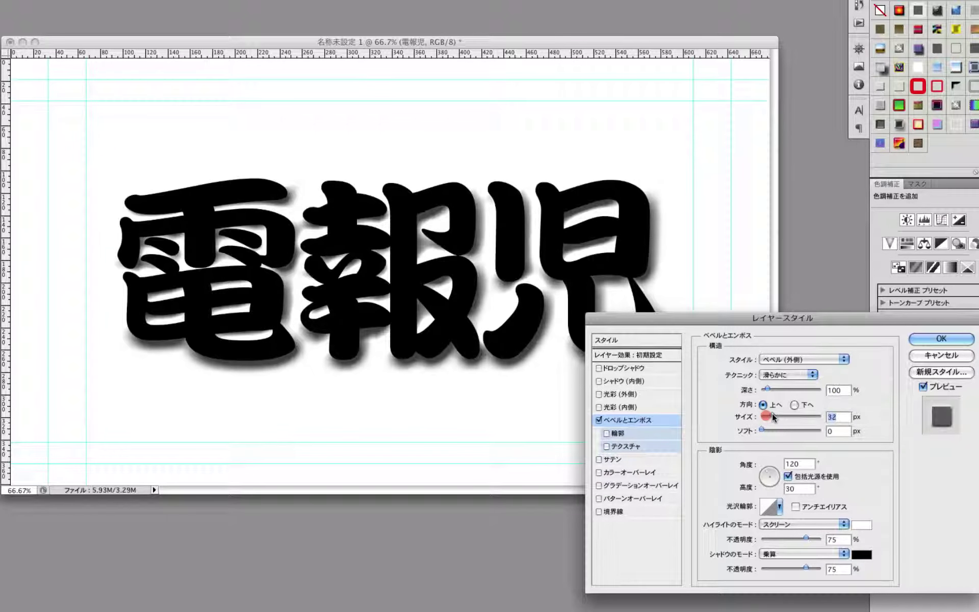
{"action": "mouse_move", "coordinate": [754, 321]}
{"action": "left_mouse_down"}
{"action": "mouse_move", "coordinate": [798, 375]}
{"action": "mouse_move", "coordinate": [764, 383]}
{"action": "left_mouse_up"}
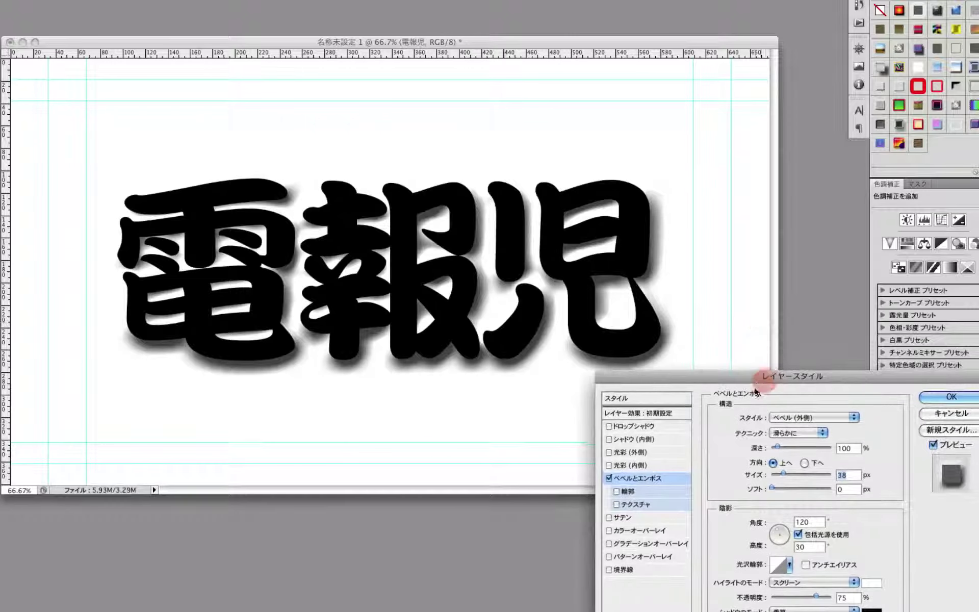
{"action": "left_click", "coordinate": [811, 418]}
{"action": "left_click", "coordinate": [811, 430]}
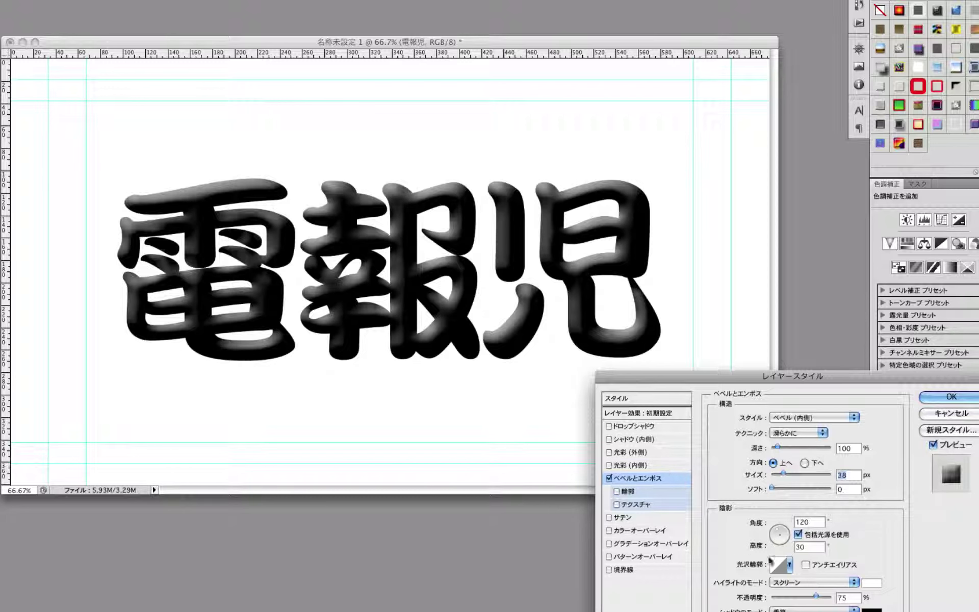
{"action": "left_click_drag", "start_coordinate": [813, 382], "coordinate": [804, 303]}
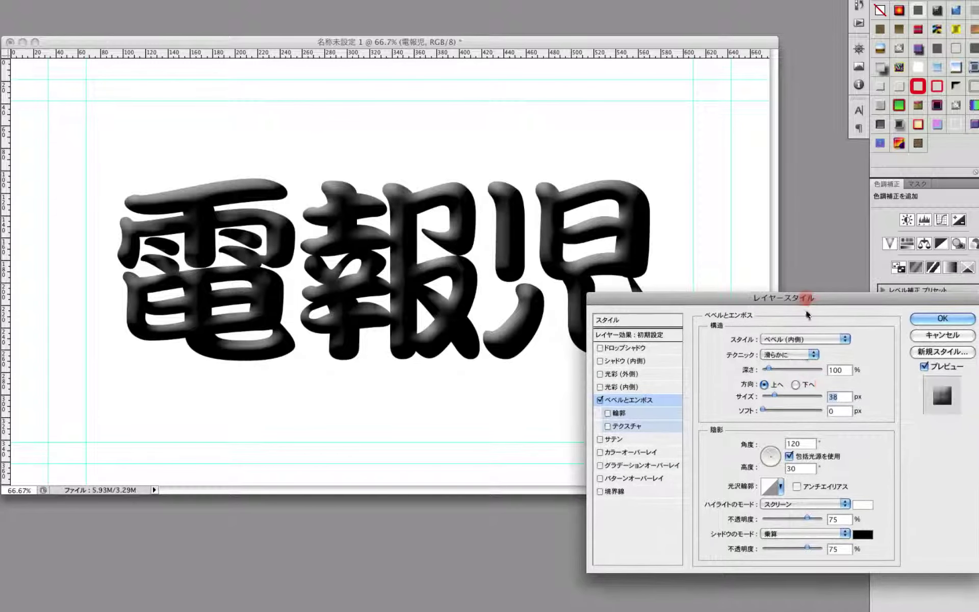
Compare several gloss contours and choose the ringed gloss contour for the bevel
{"action": "left_click", "coordinate": [780, 487]}
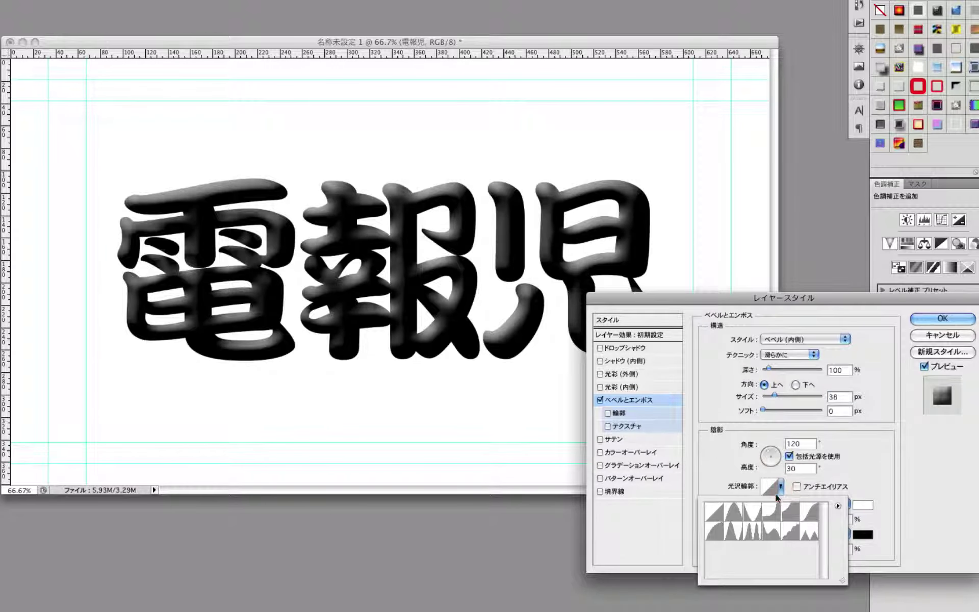
{"action": "left_click", "coordinate": [752, 532]}
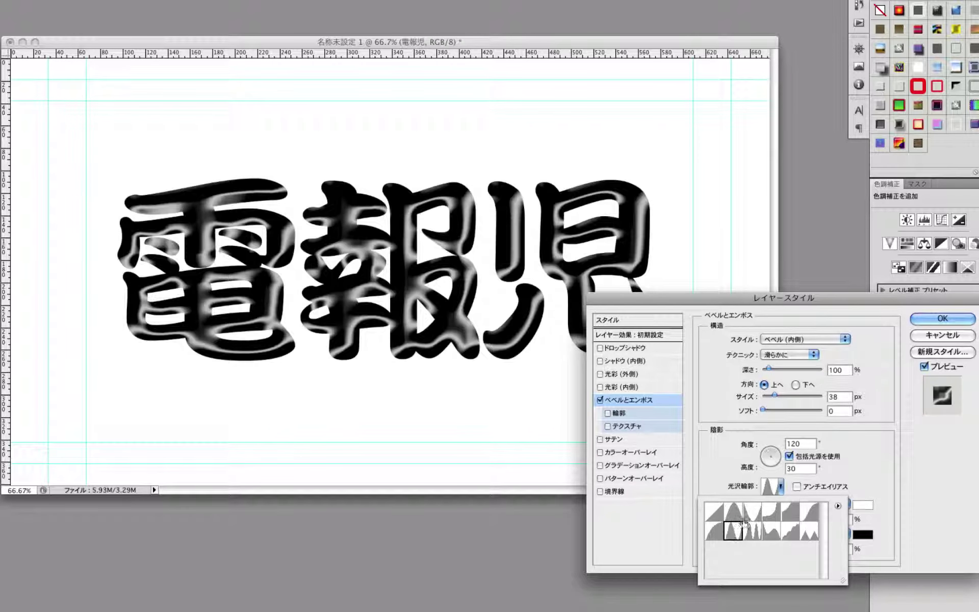
{"action": "left_click", "coordinate": [752, 512]}
{"action": "left_click", "coordinate": [770, 514]}
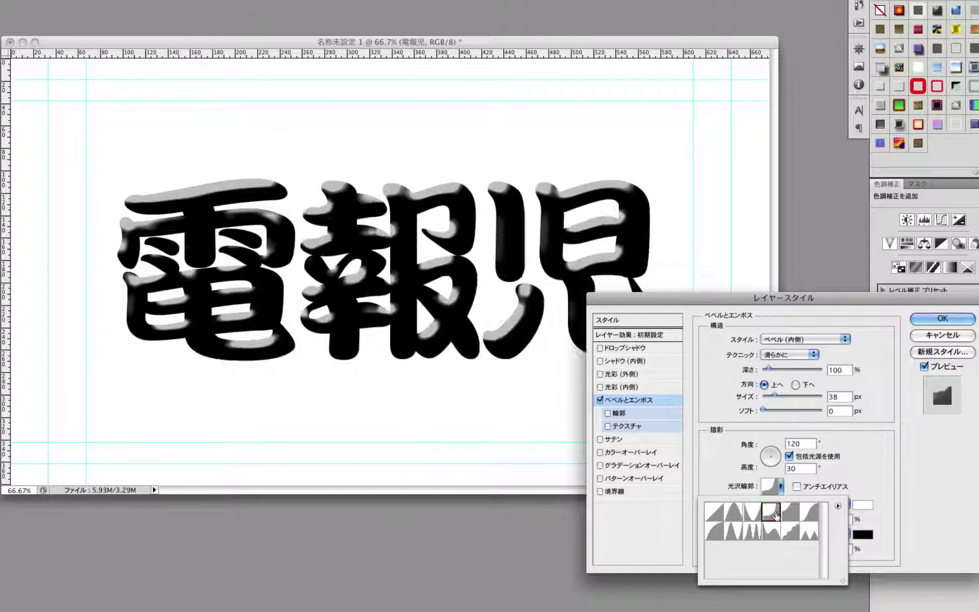
{"action": "left_click", "coordinate": [788, 512]}
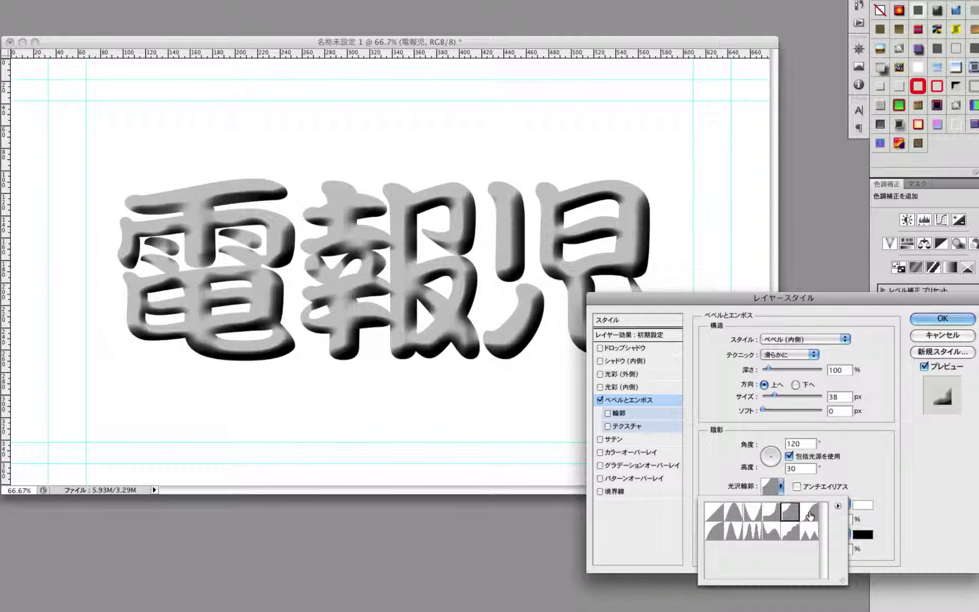
{"action": "left_click", "coordinate": [810, 512]}
{"action": "left_click", "coordinate": [810, 533]}
{"action": "left_click", "coordinate": [771, 530]}
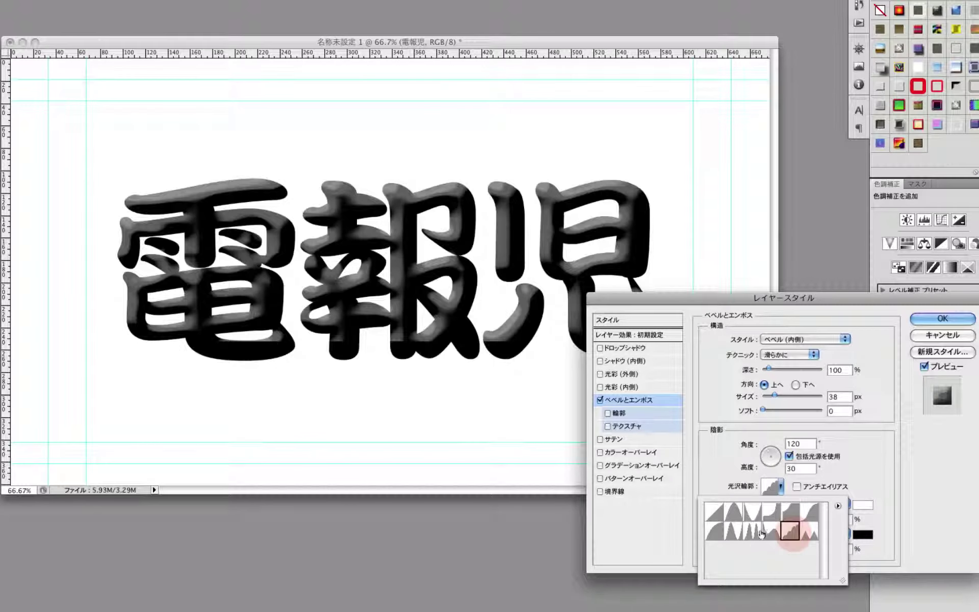
{"action": "left_click", "coordinate": [752, 530]}
{"action": "left_click", "coordinate": [882, 433]}
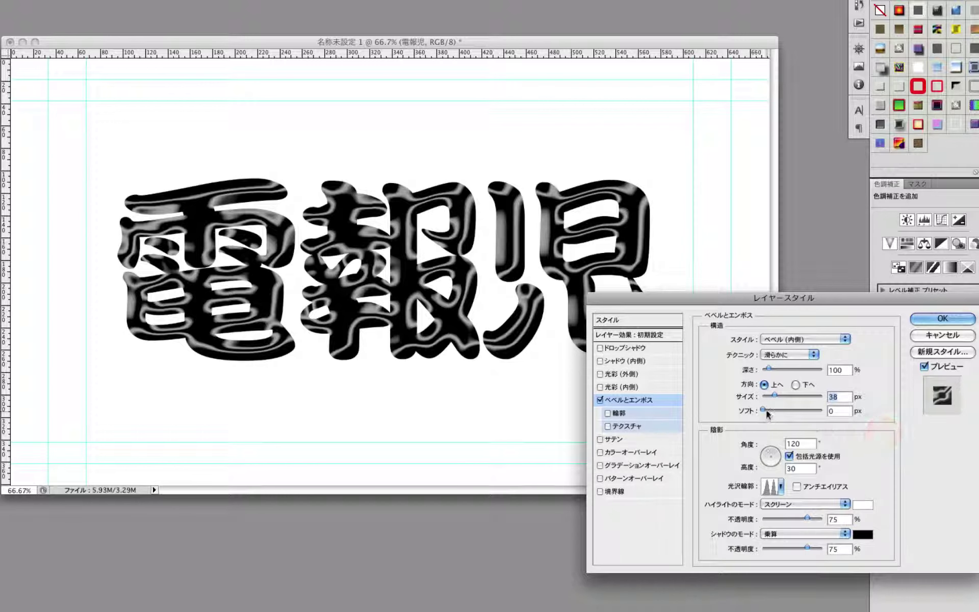
Set the bevel depth to 371% with soften kept at 0 px
{"action": "left_click_drag", "start_coordinate": [764, 409], "coordinate": [785, 414]}
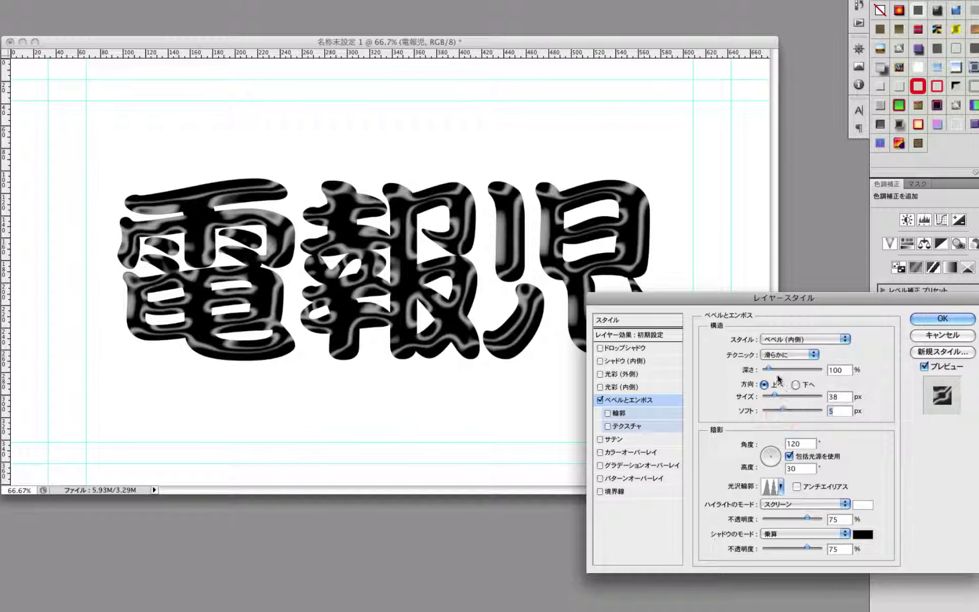
{"action": "left_click_drag", "start_coordinate": [769, 369], "coordinate": [784, 370]}
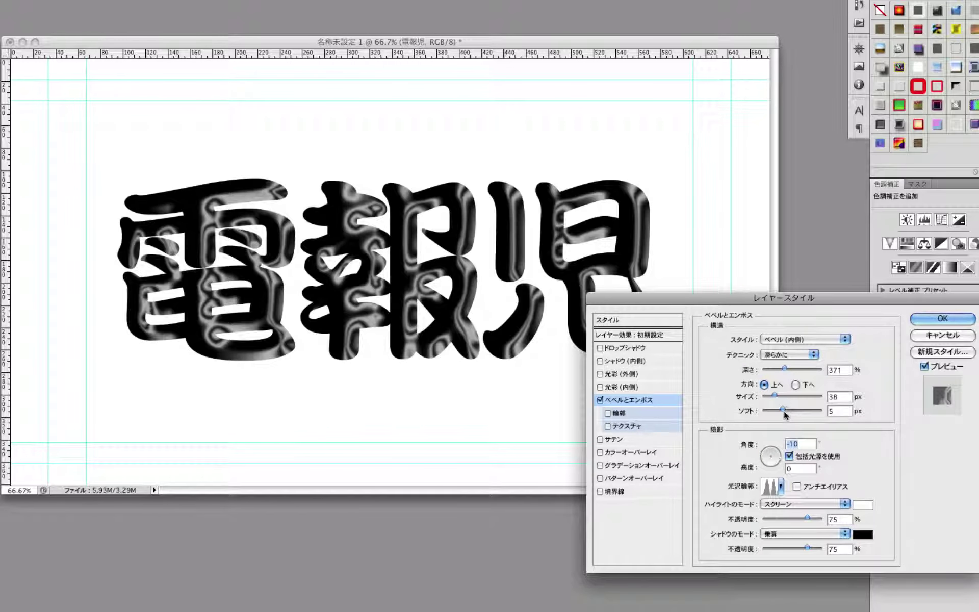
{"action": "left_click_drag", "start_coordinate": [783, 410], "coordinate": [760, 410]}
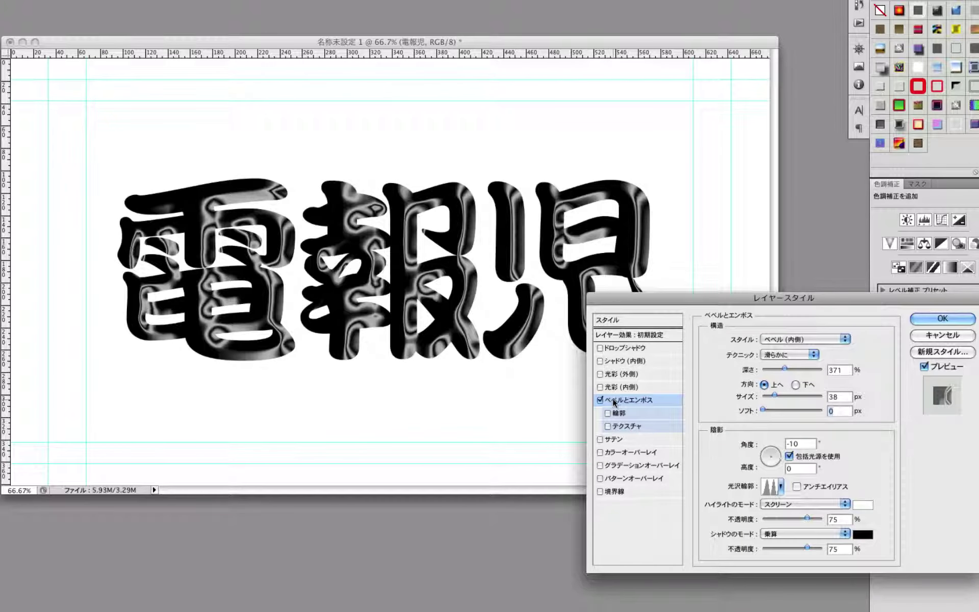
Enable the bevel Contour option with a triple-ring contour shape
{"action": "left_click", "coordinate": [607, 413]}
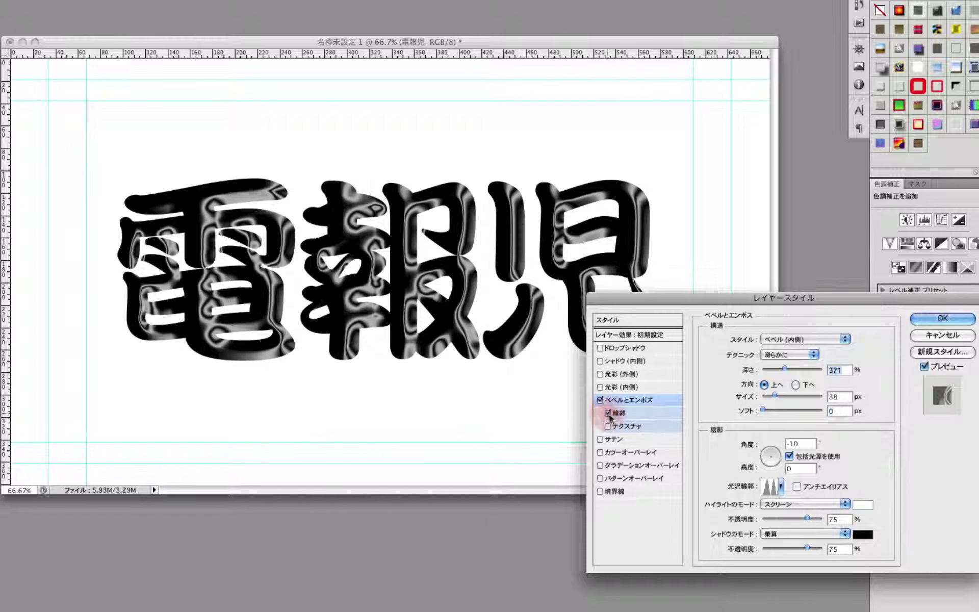
{"action": "left_click", "coordinate": [626, 415]}
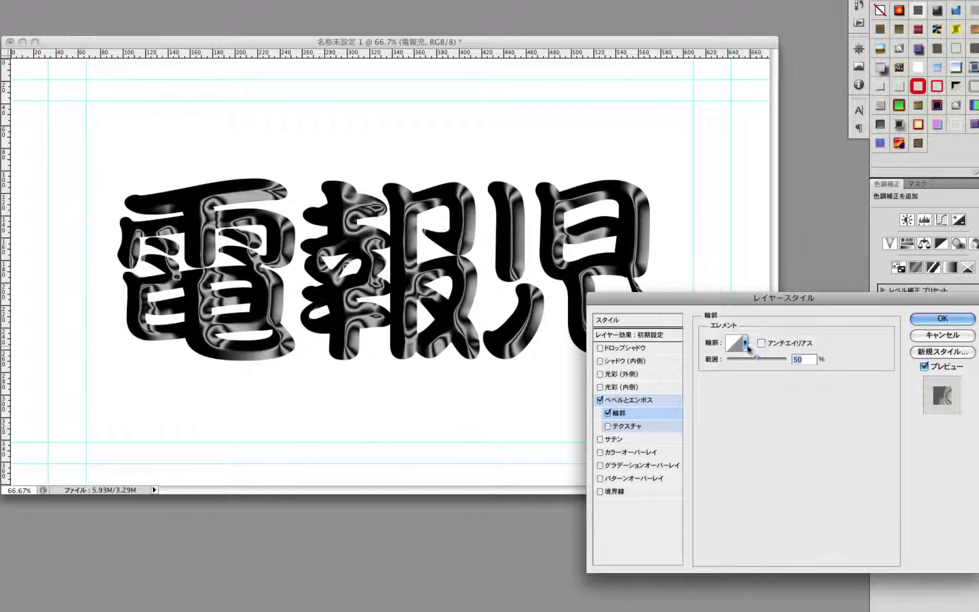
{"action": "left_click", "coordinate": [745, 348]}
{"action": "left_click", "coordinate": [716, 390]}
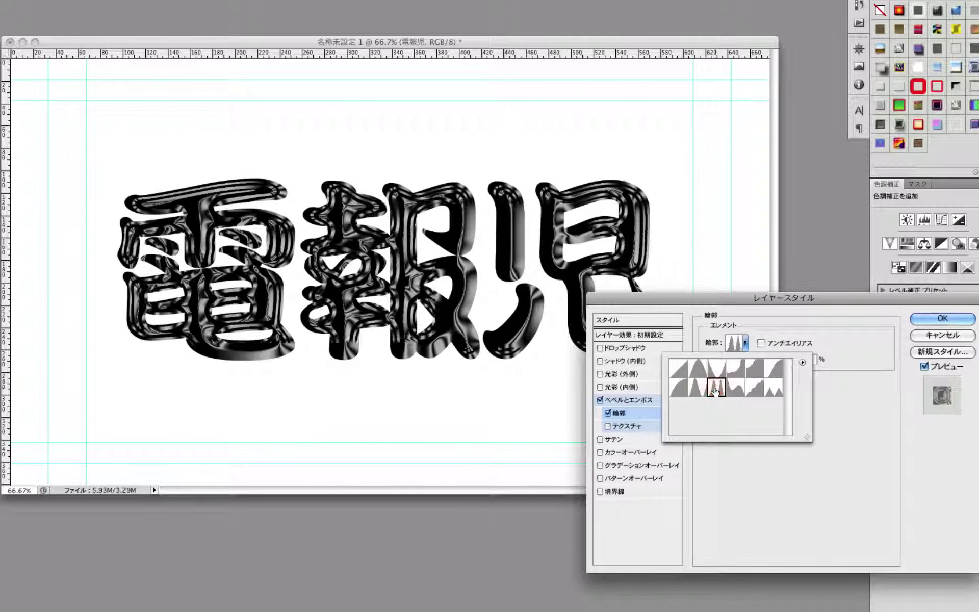
{"action": "left_click", "coordinate": [758, 446]}
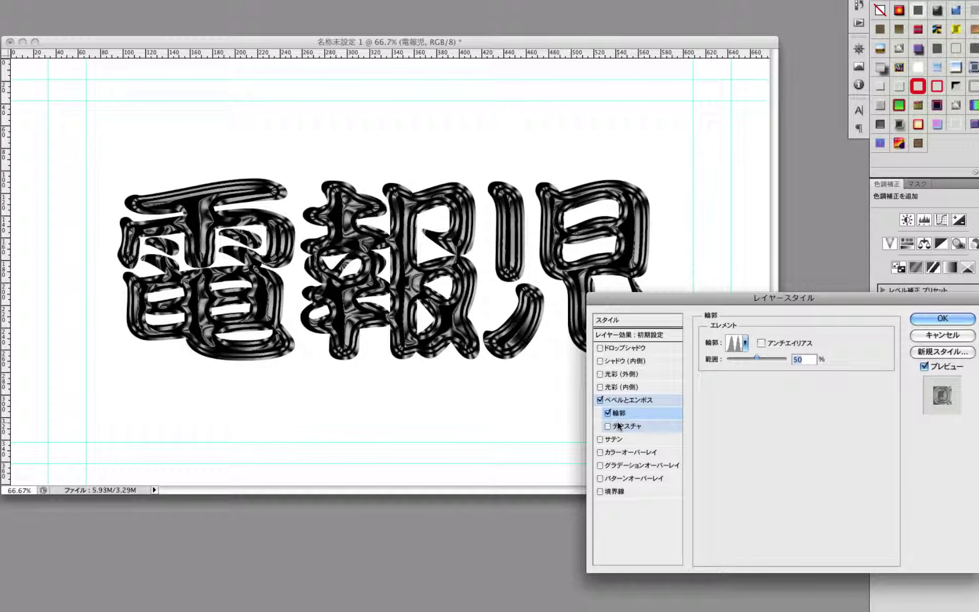
Turn off Bevel and Emboss and Contour, and enable Satin instead
{"action": "left_click", "coordinate": [600, 400]}
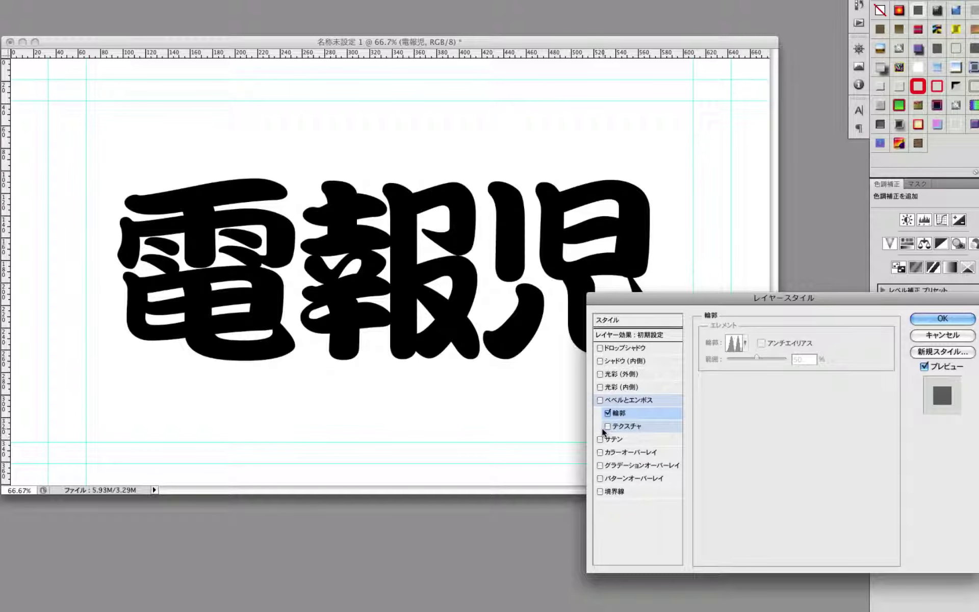
{"action": "left_click", "coordinate": [609, 413]}
{"action": "left_click", "coordinate": [601, 439]}
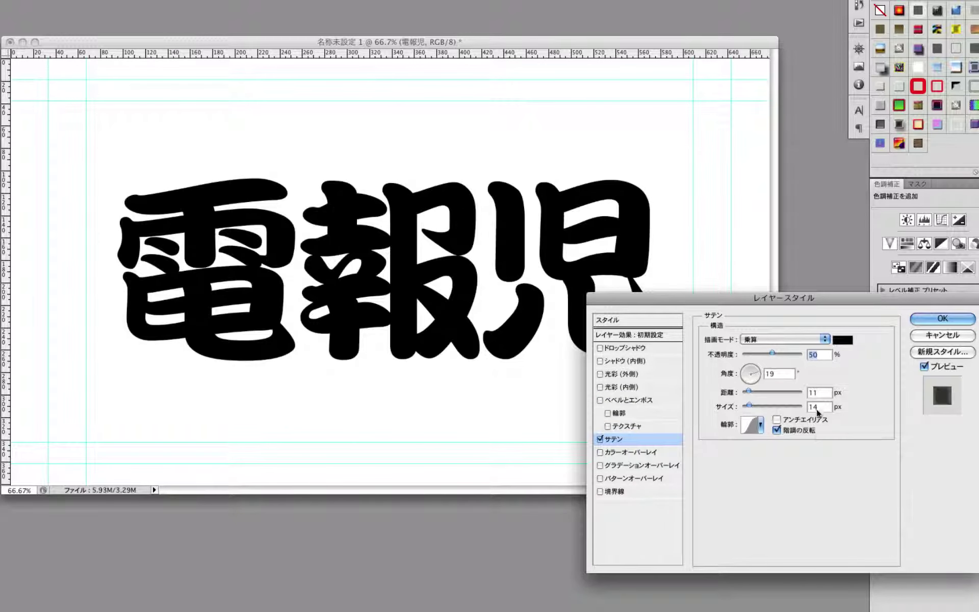
Make the satin colour white with the 通常 (Normal) blending mode
{"action": "left_click", "coordinate": [842, 340]}
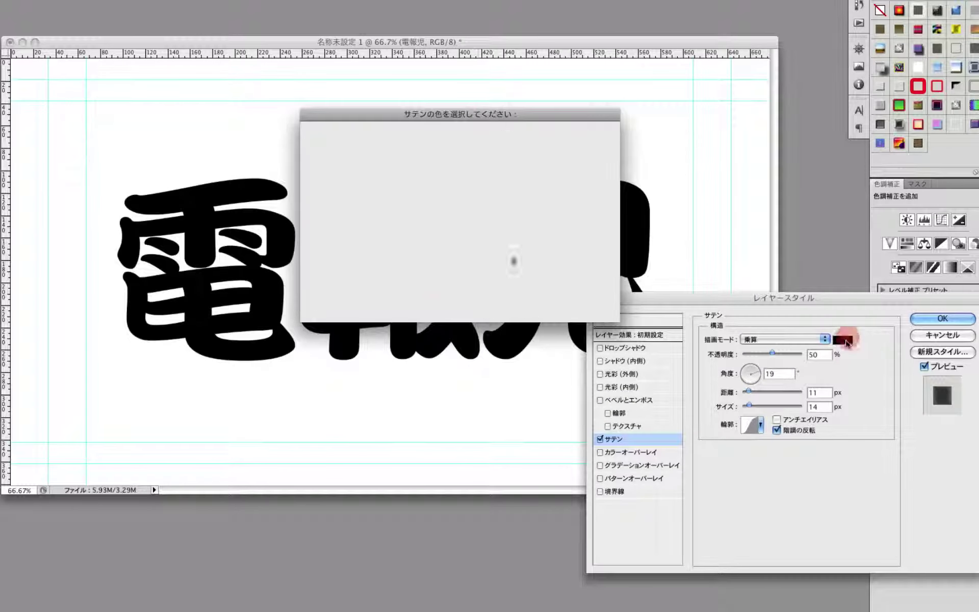
{"action": "mouse_move", "coordinate": [360, 170]}
{"action": "left_mouse_down"}
{"action": "mouse_move", "coordinate": [356, 138]}
{"action": "mouse_move", "coordinate": [288, 102]}
{"action": "left_mouse_up"}
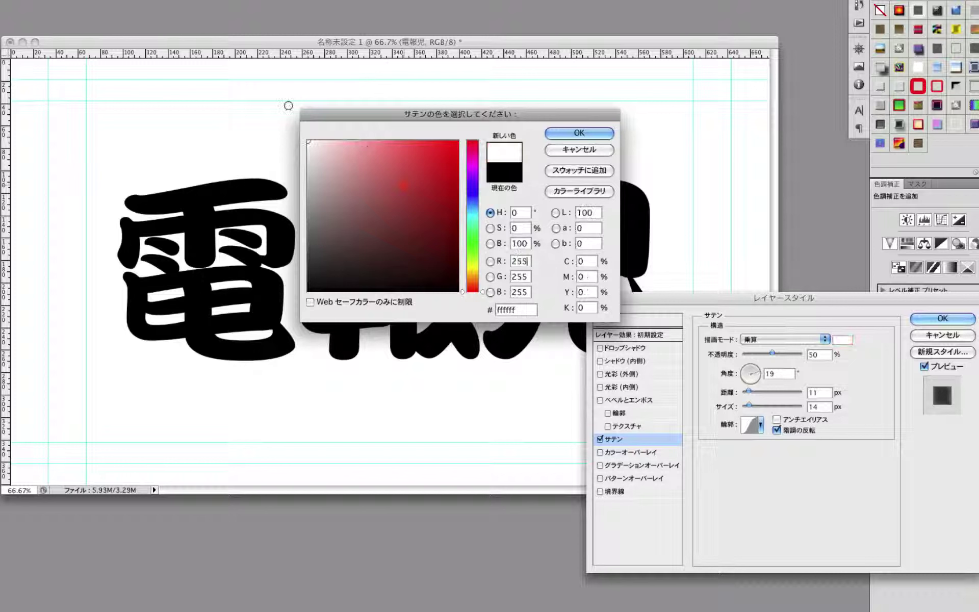
{"action": "left_click", "coordinate": [580, 133]}
{"action": "left_click", "coordinate": [806, 339]}
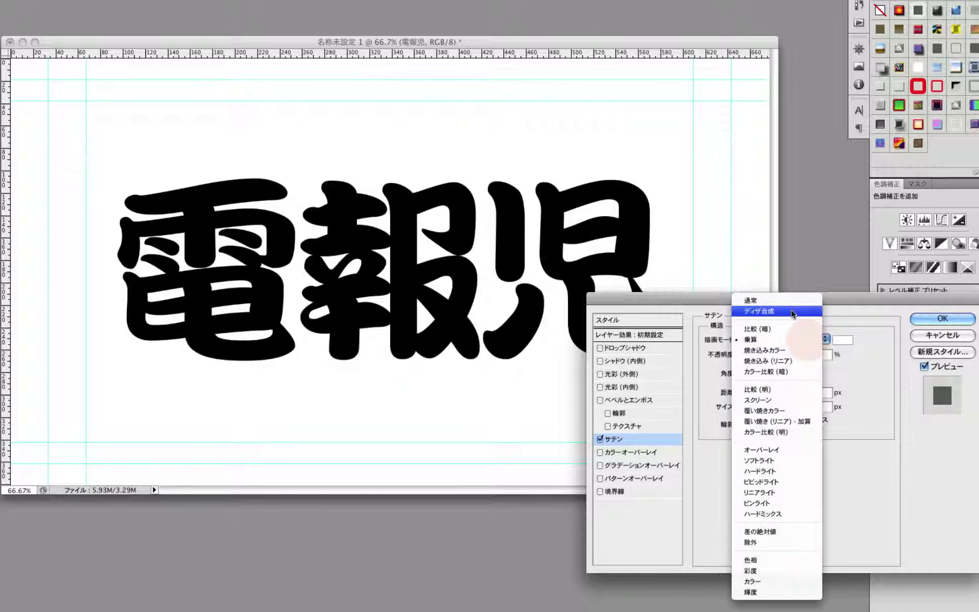
{"action": "left_click", "coordinate": [788, 302]}
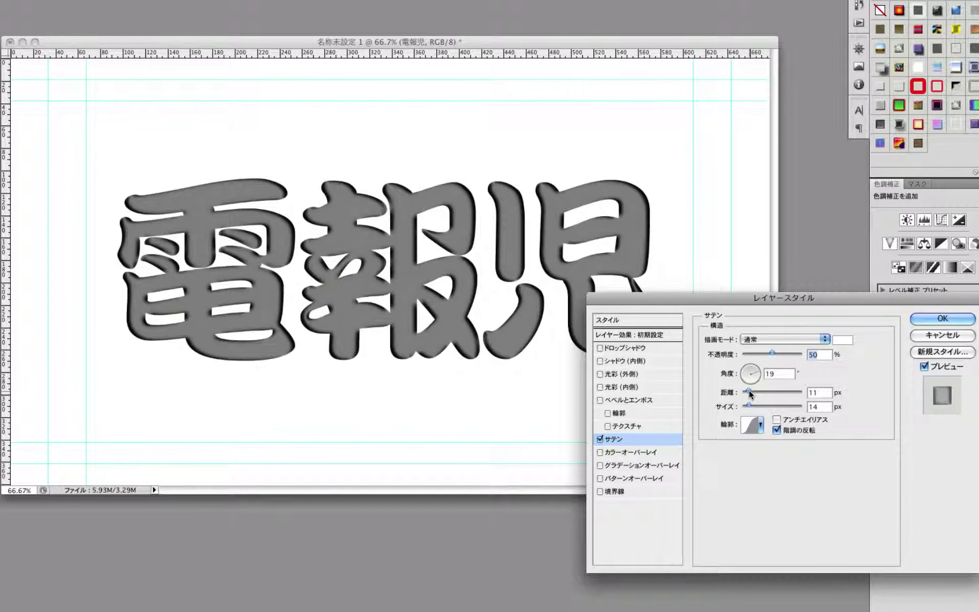
Experiment with satin distance and angle, then replace Satin with a red Color Overlay
{"action": "left_click_drag", "start_coordinate": [750, 391], "coordinate": [815, 376]}
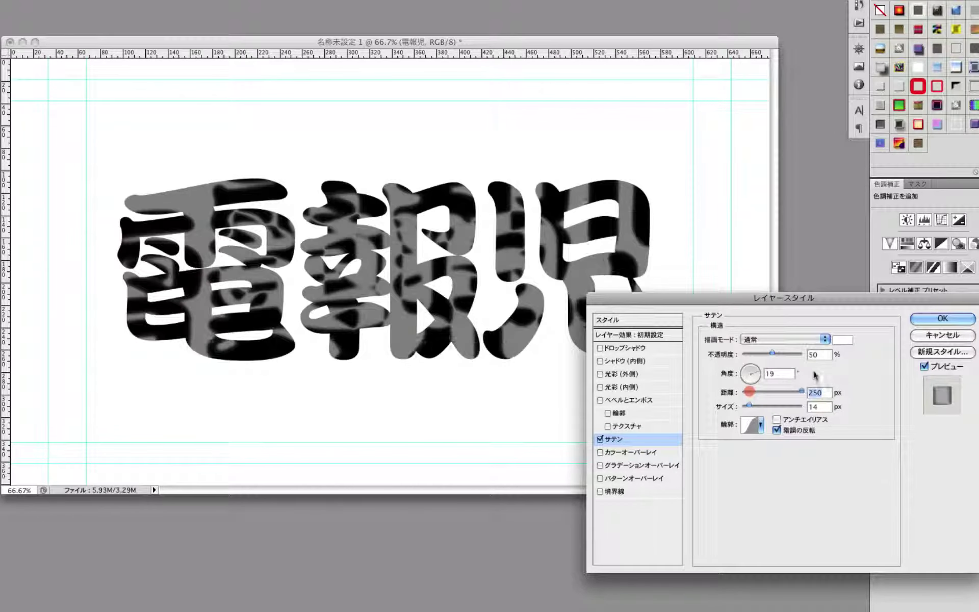
{"action": "left_click_drag", "start_coordinate": [807, 373], "coordinate": [768, 382]}
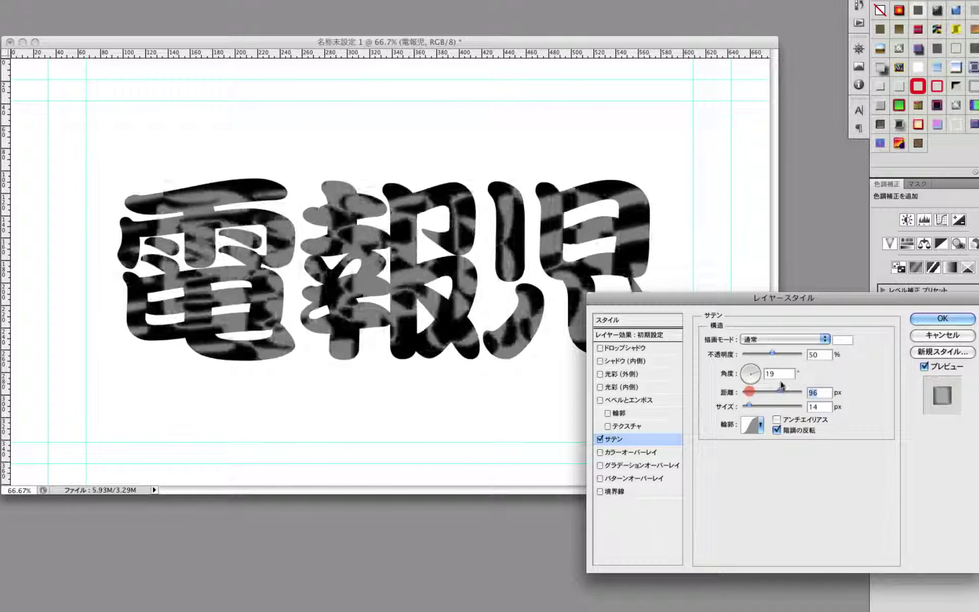
{"action": "left_click_drag", "start_coordinate": [776, 382], "coordinate": [750, 392]}
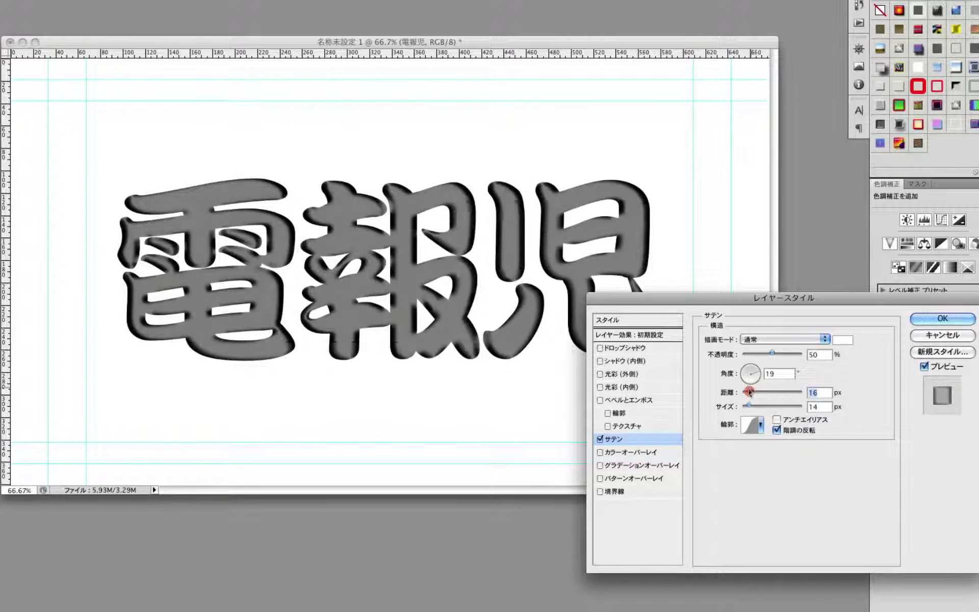
{"action": "left_click", "coordinate": [760, 373]}
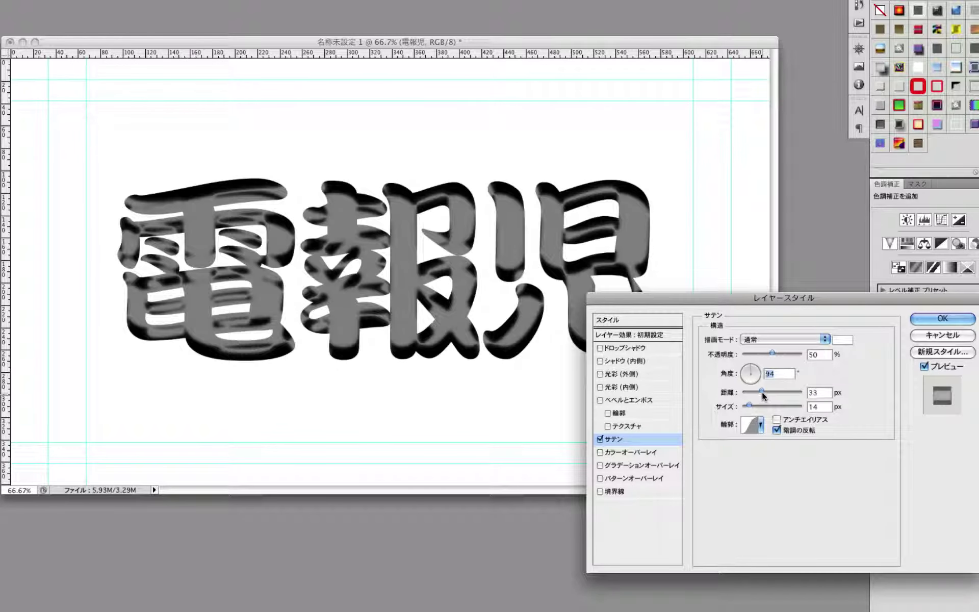
{"action": "mouse_move", "coordinate": [766, 389]}
{"action": "left_mouse_down"}
{"action": "mouse_move", "coordinate": [804, 393]}
{"action": "mouse_move", "coordinate": [760, 392]}
{"action": "left_mouse_up"}
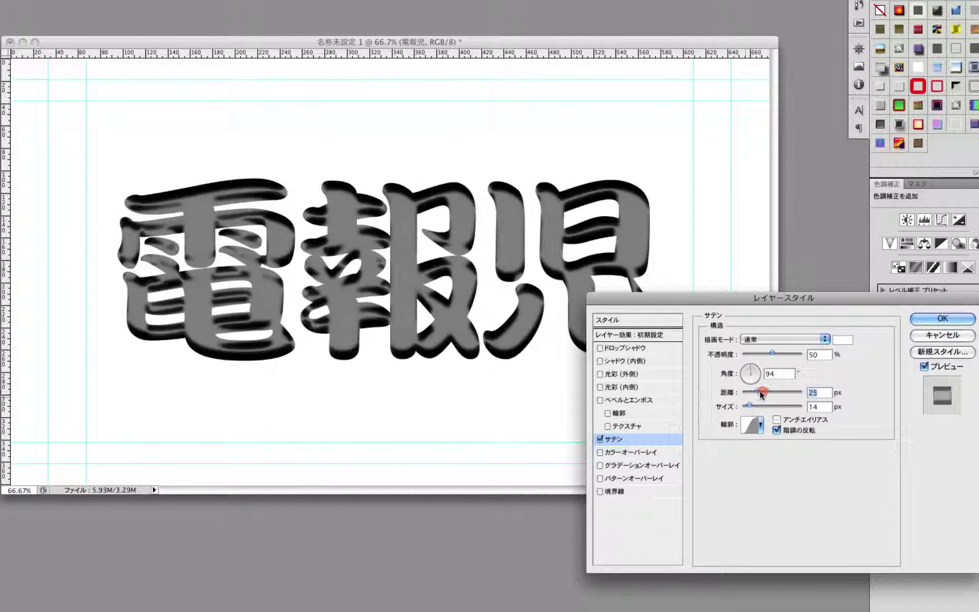
{"action": "mouse_move", "coordinate": [759, 393]}
{"action": "left_mouse_down"}
{"action": "mouse_move", "coordinate": [770, 391]}
{"action": "mouse_move", "coordinate": [746, 412]}
{"action": "left_mouse_up"}
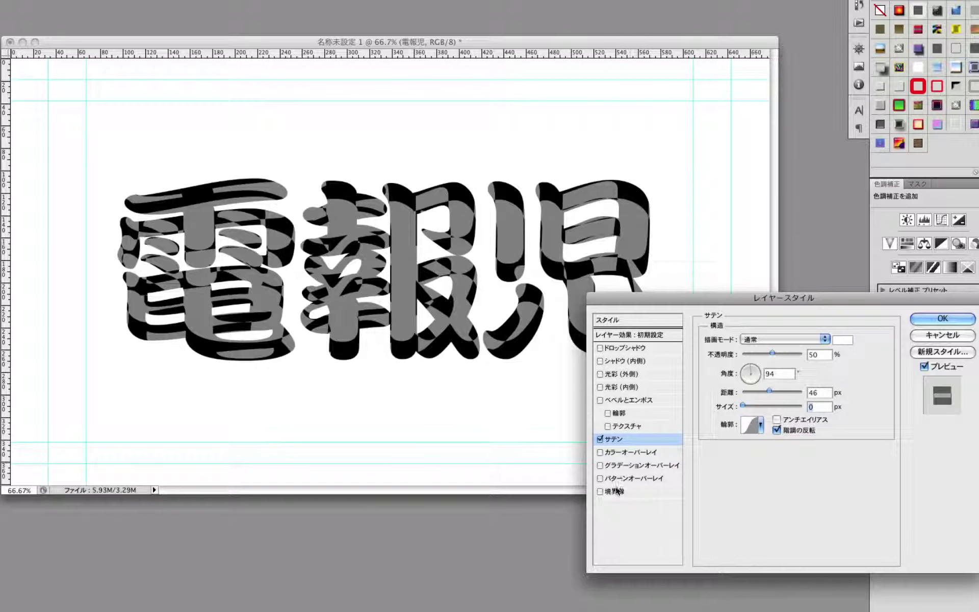
{"action": "left_click", "coordinate": [601, 442]}
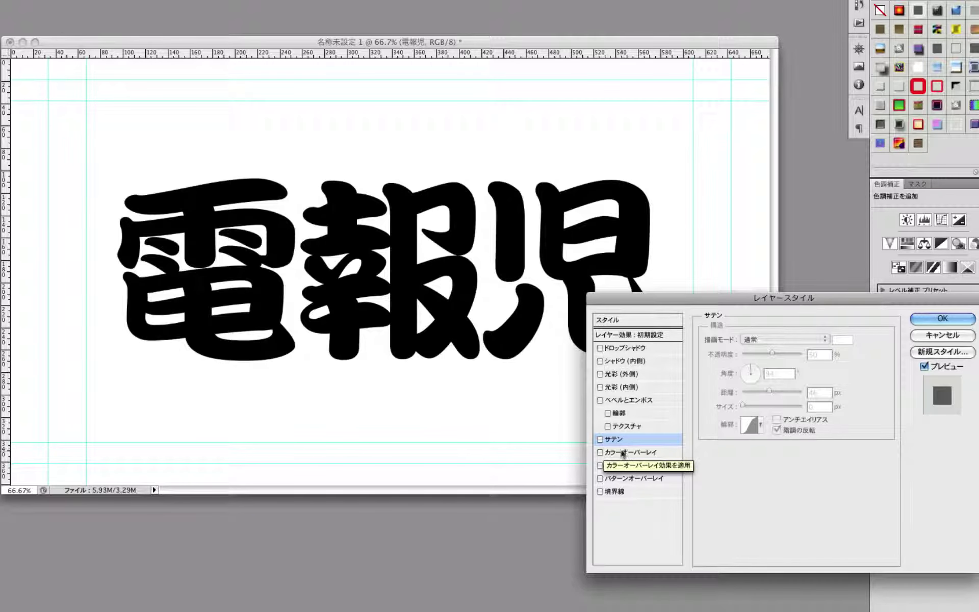
{"action": "left_click", "coordinate": [600, 453]}
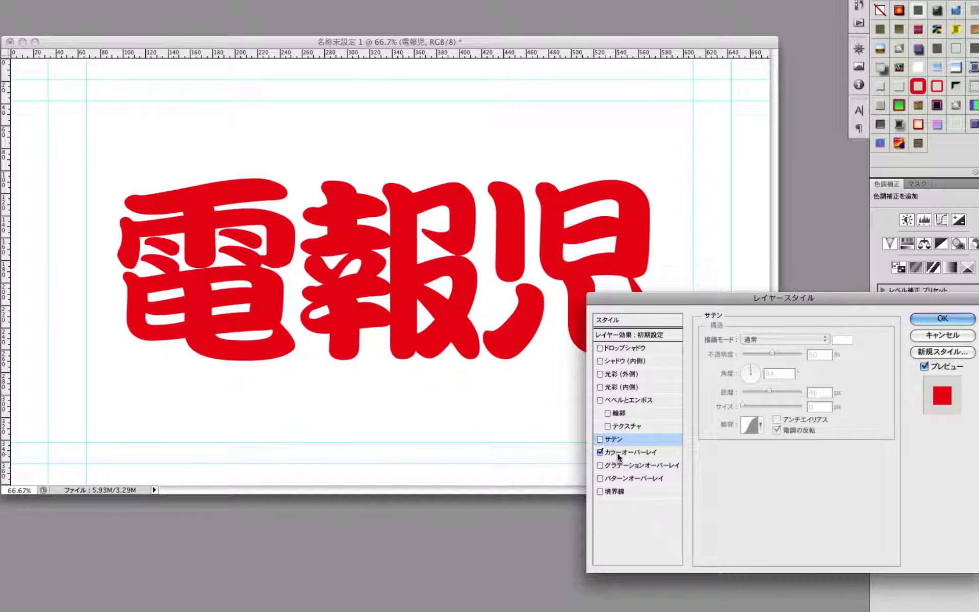
Recolour the colour overlay to blue 003cff, then switch the overlay off
{"action": "left_click", "coordinate": [661, 453]}
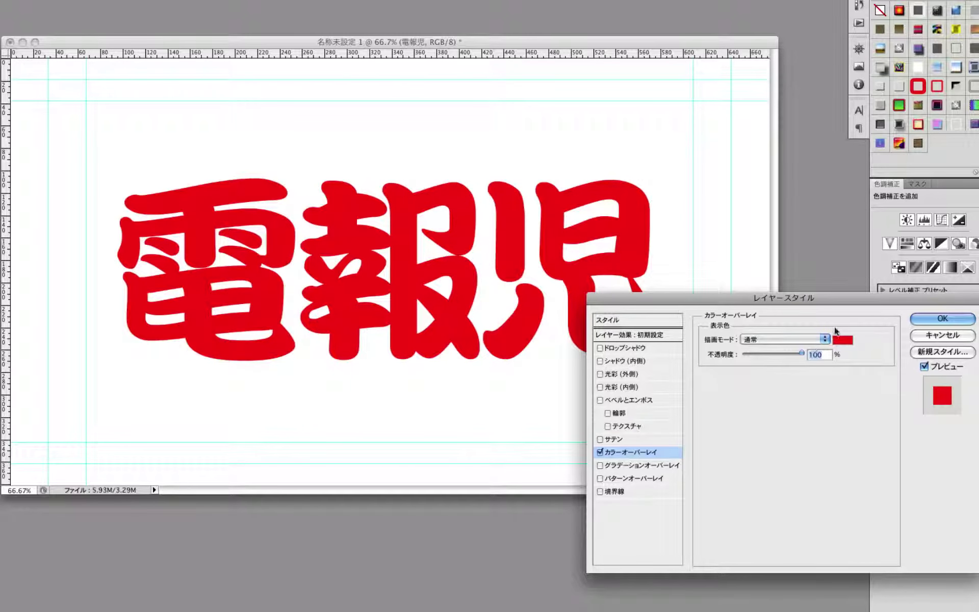
{"action": "left_click", "coordinate": [844, 340]}
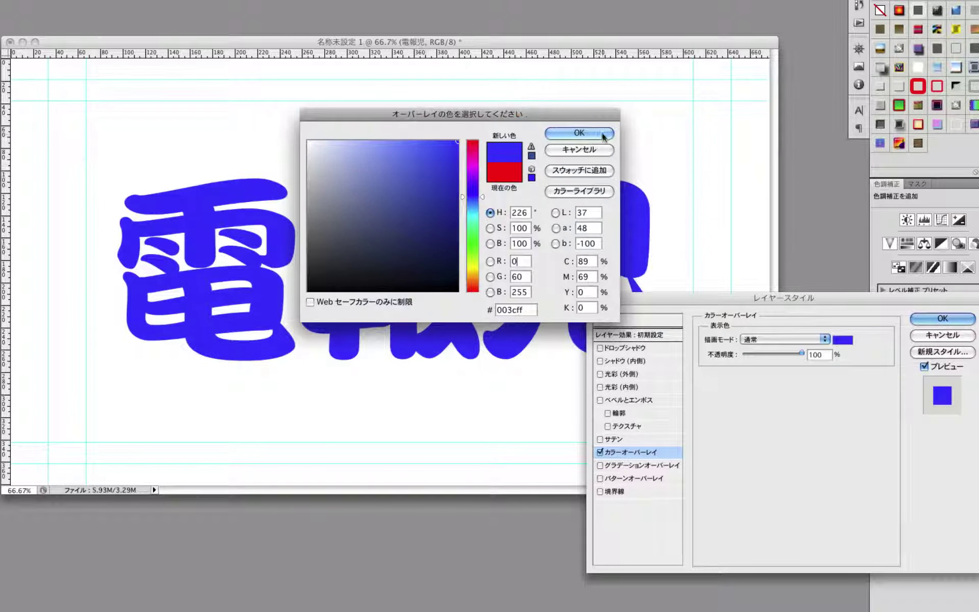
{"action": "left_click", "coordinate": [580, 132]}
{"action": "left_click_drag", "start_coordinate": [785, 305], "coordinate": [750, 270]}
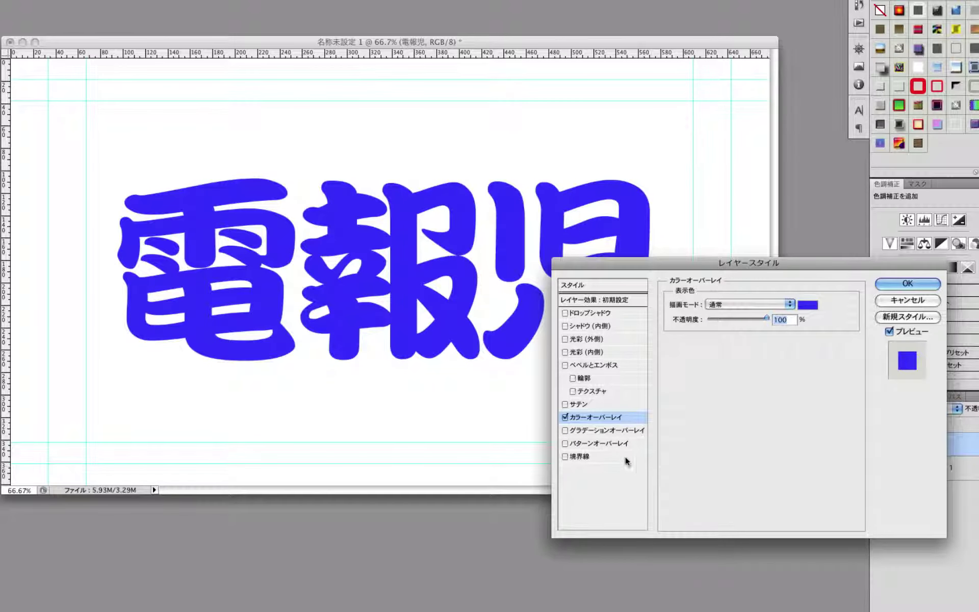
{"action": "left_click", "coordinate": [565, 417]}
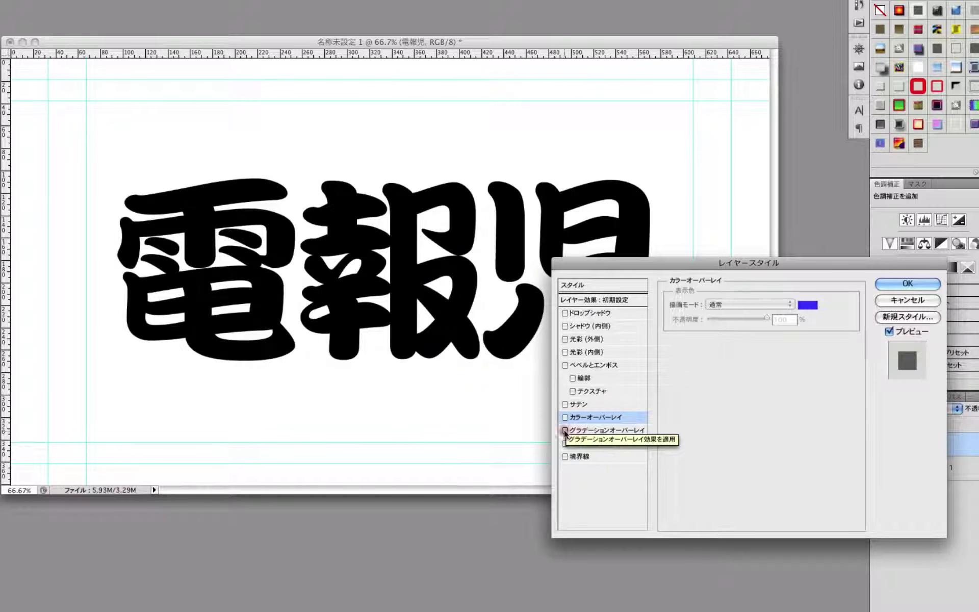
Enable Gradient Overlay and try the red-green, orange-violet and blue-red-yellow gradients
{"action": "left_click", "coordinate": [565, 431]}
{"action": "left_click", "coordinate": [594, 430]}
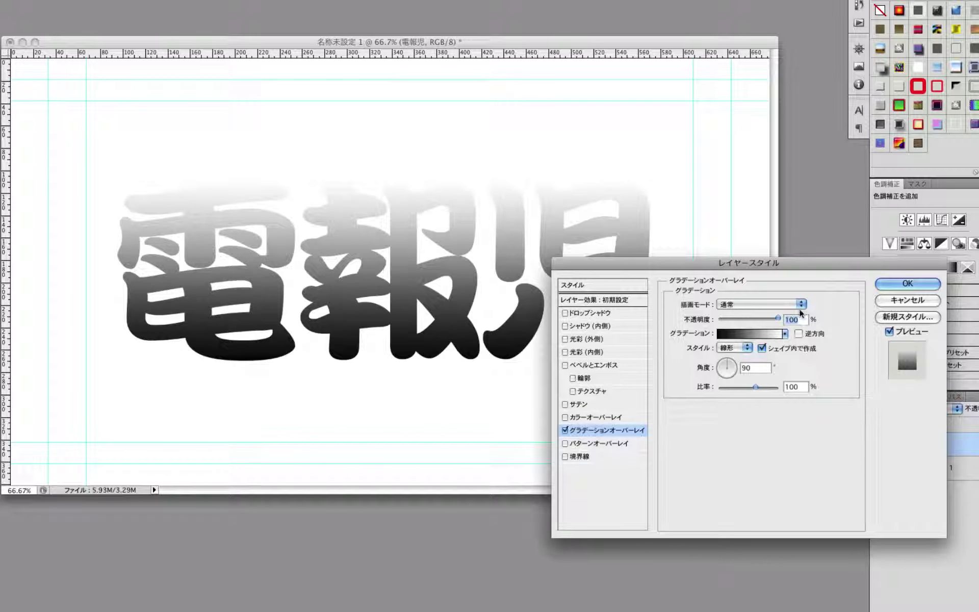
{"action": "left_click", "coordinate": [785, 334]}
{"action": "left_click", "coordinate": [756, 358]}
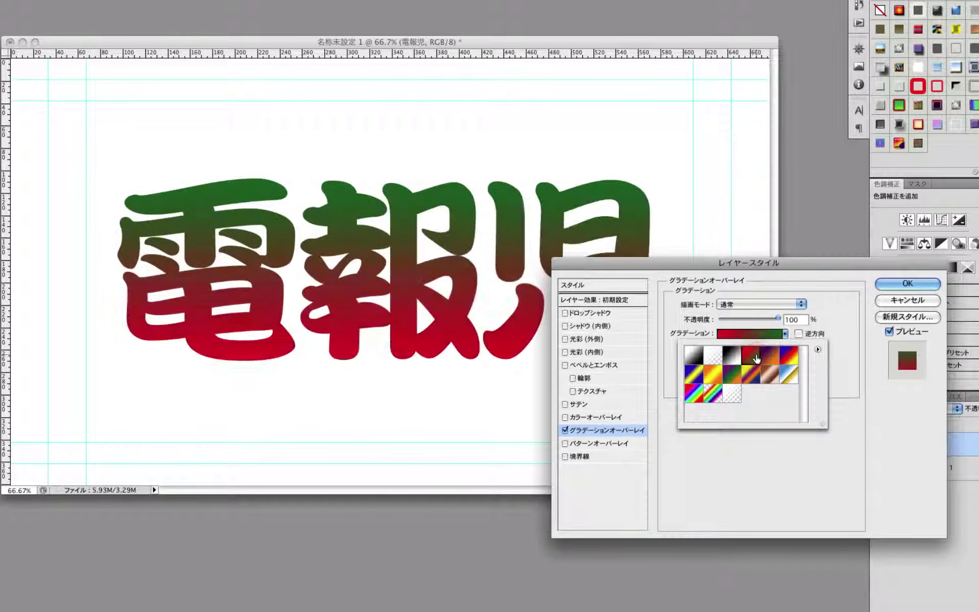
{"action": "left_click", "coordinate": [770, 356]}
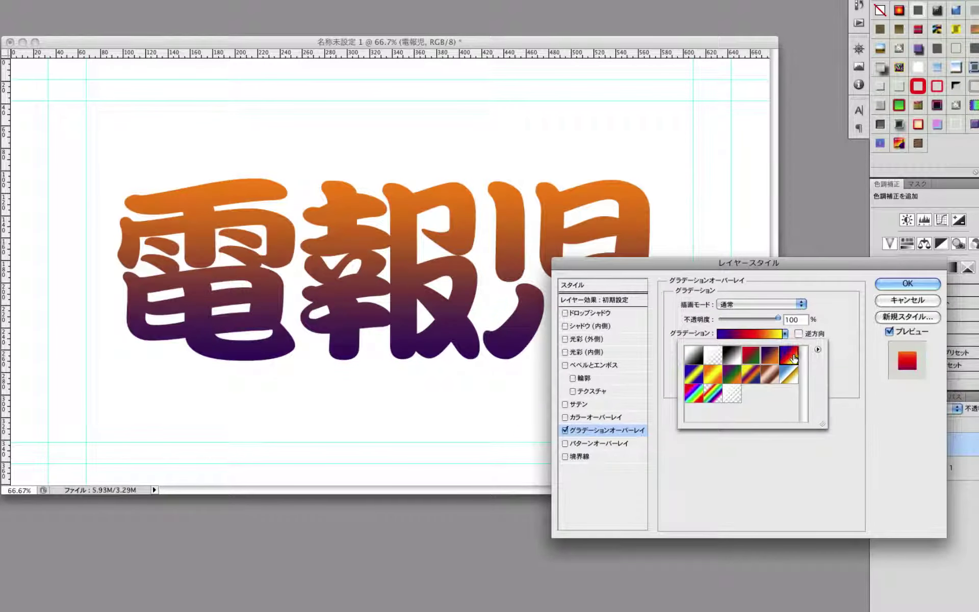
{"action": "left_click", "coordinate": [789, 356]}
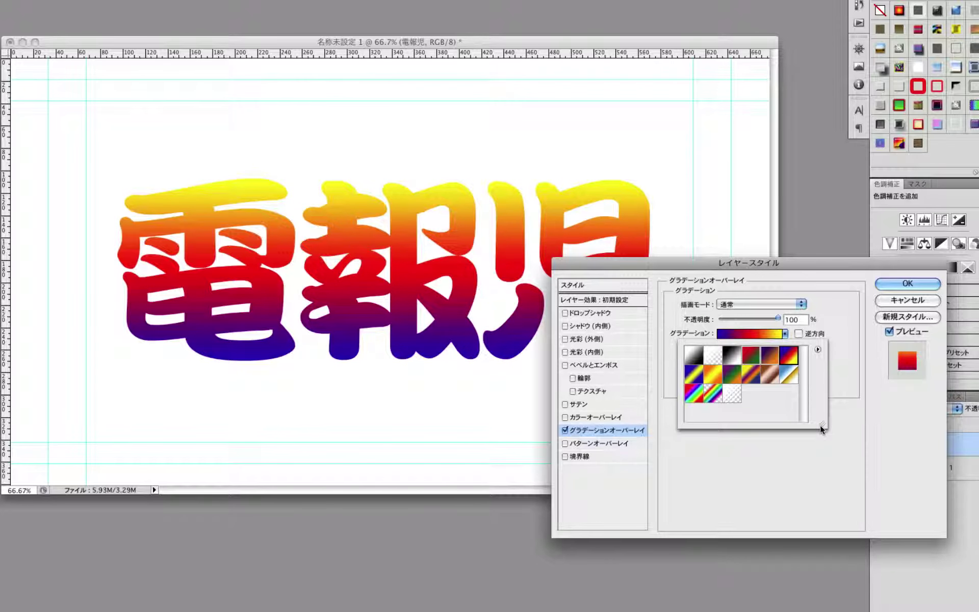
Append the メタル (Metal) gradient set to the gradient presets
{"action": "left_click_drag", "start_coordinate": [820, 427], "coordinate": [852, 506]}
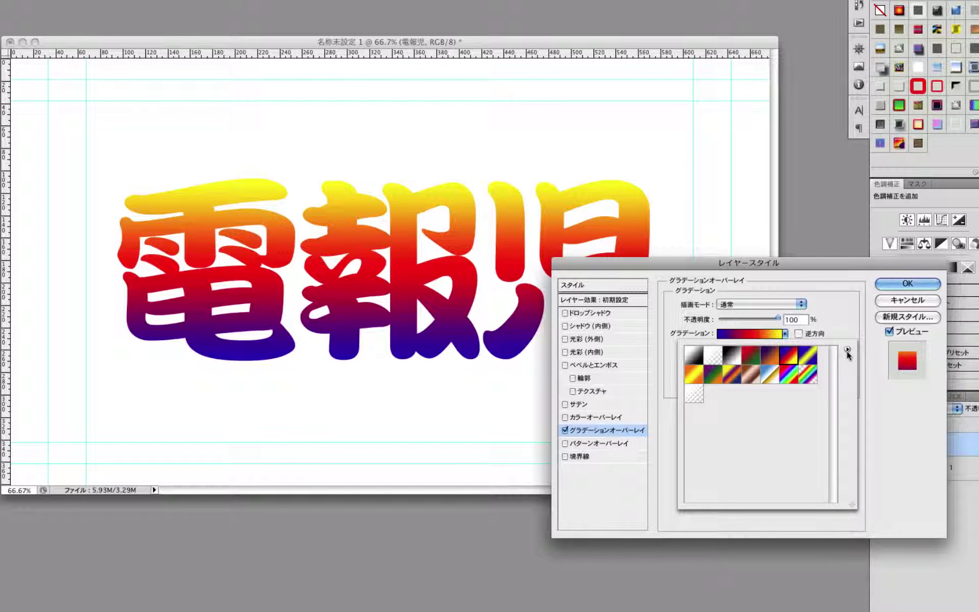
{"action": "left_click", "coordinate": [847, 350]}
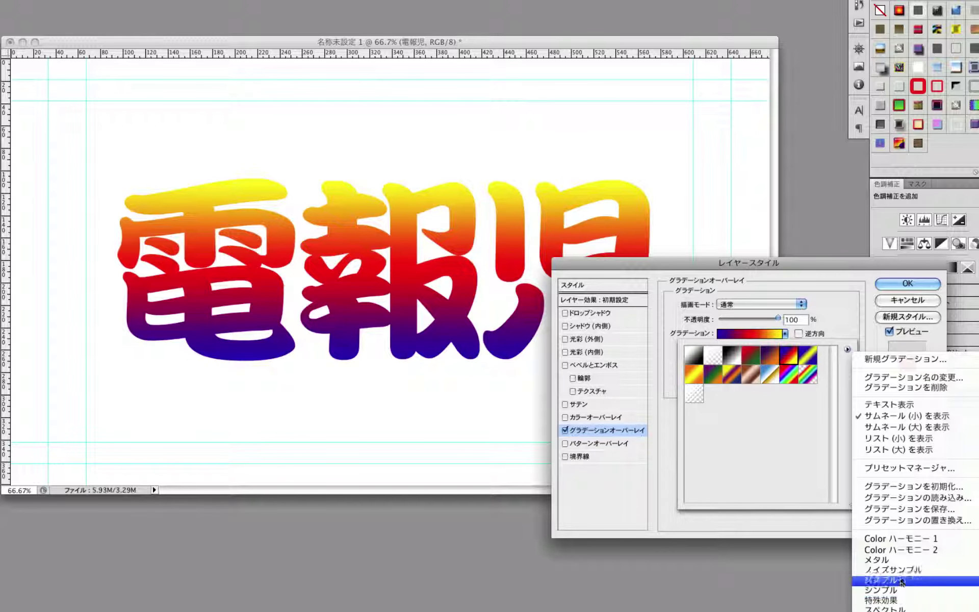
{"action": "left_click", "coordinate": [903, 560]}
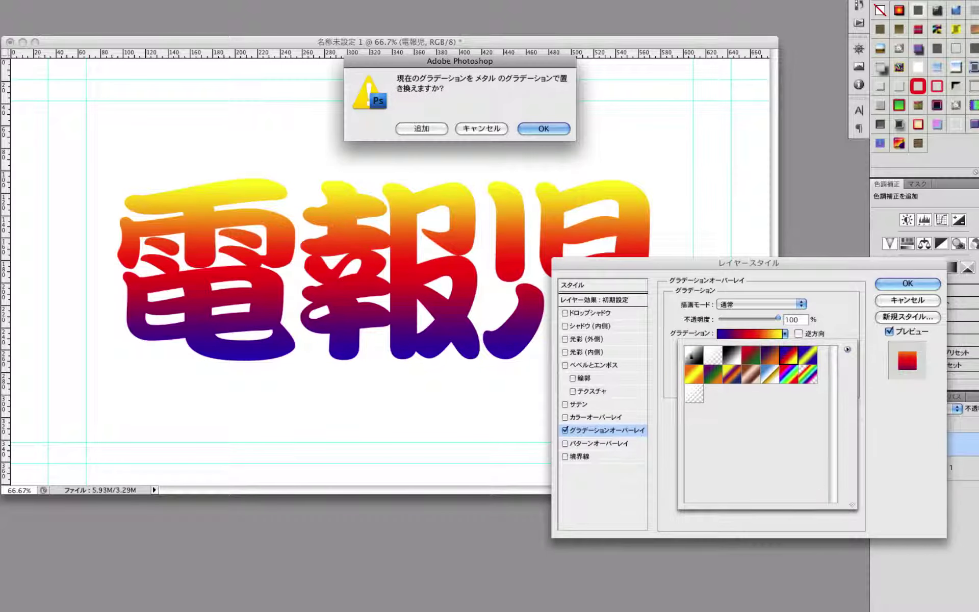
{"action": "left_click", "coordinate": [435, 130]}
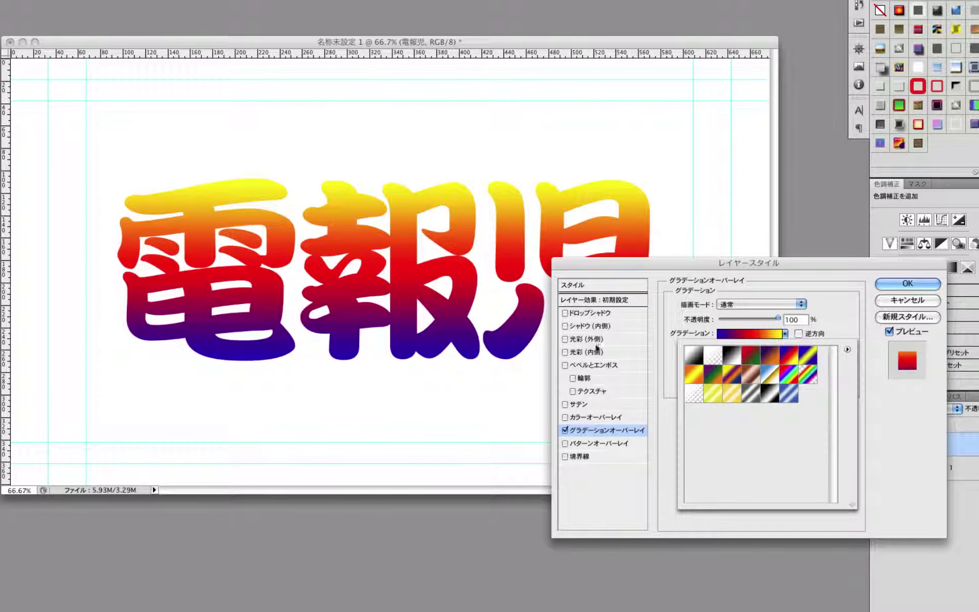
Preview silver, blue metal and rainbow gradients, then turn Gradient Overlay off
{"action": "left_click", "coordinate": [754, 398]}
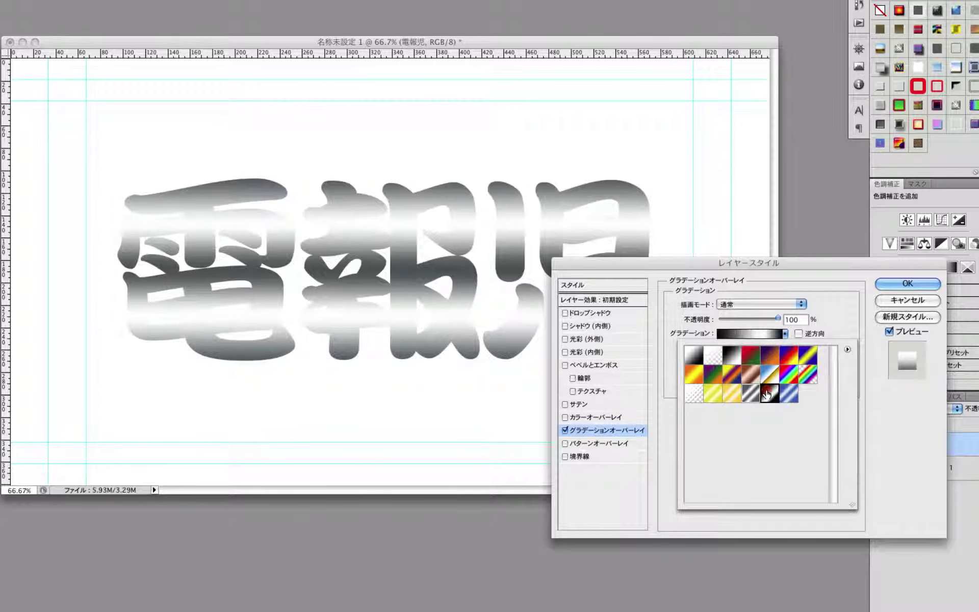
{"action": "left_click", "coordinate": [789, 393]}
{"action": "left_click", "coordinate": [809, 380]}
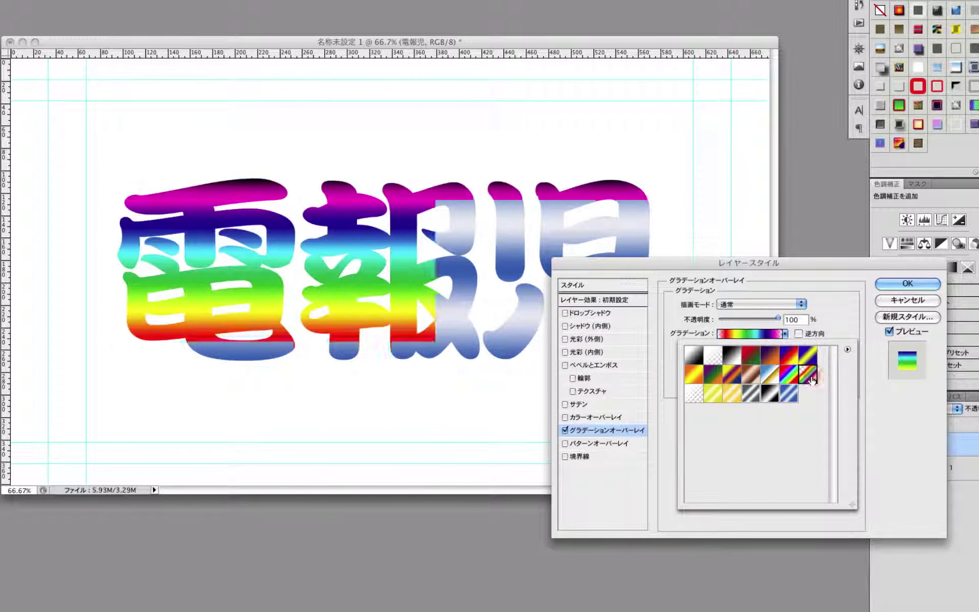
{"action": "left_click", "coordinate": [787, 378]}
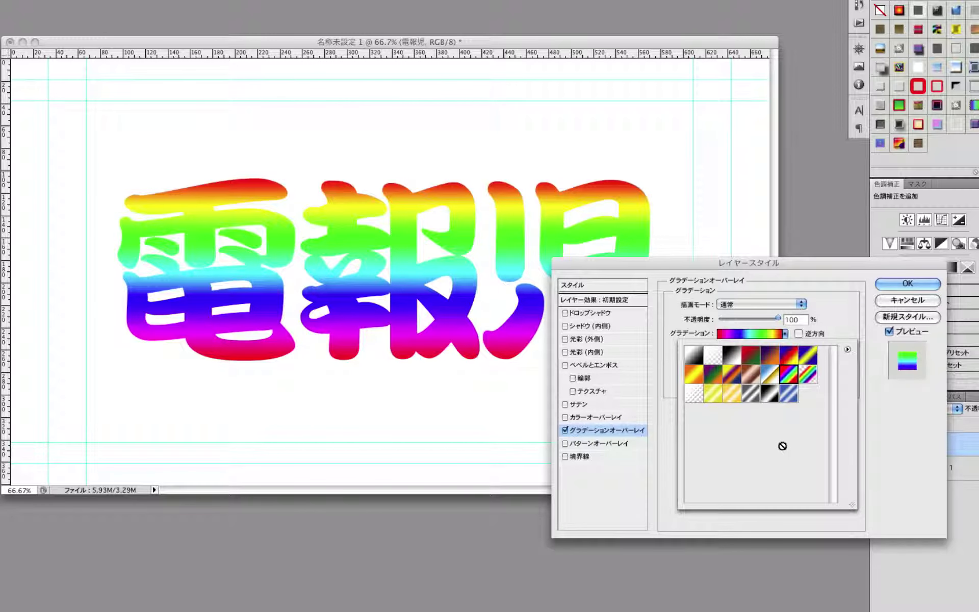
{"action": "left_click", "coordinate": [897, 417]}
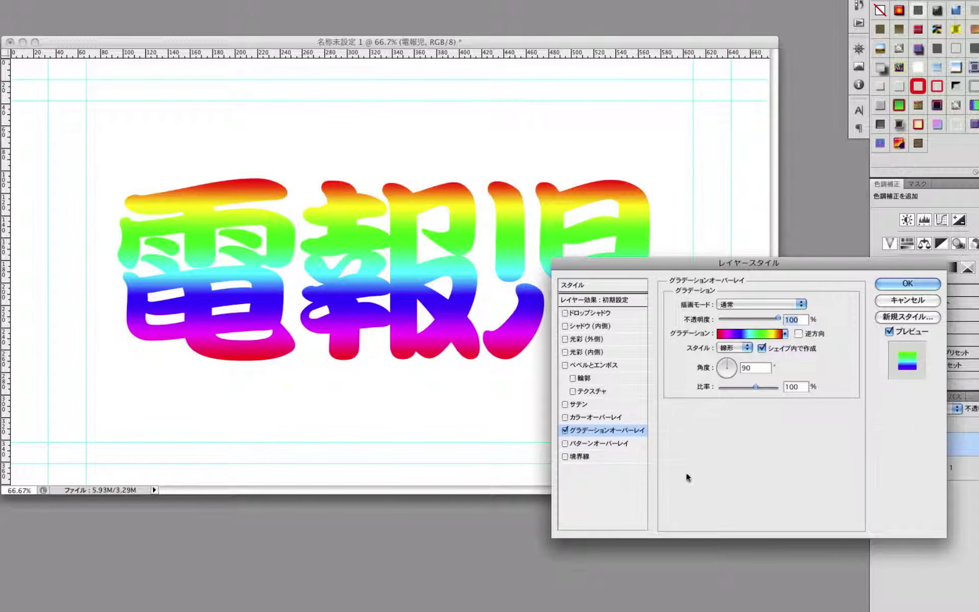
{"action": "left_click", "coordinate": [564, 430]}
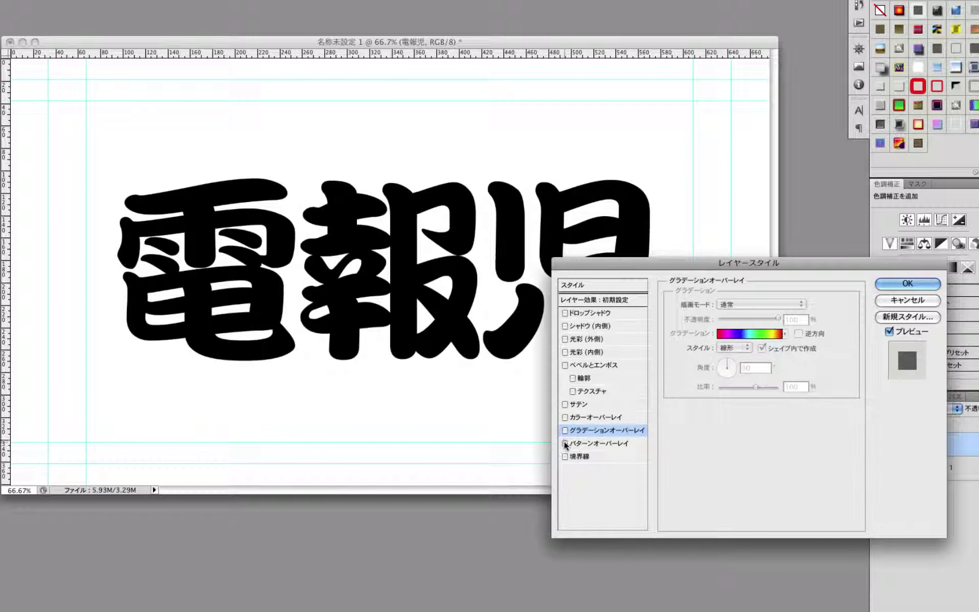
Enable Pattern Overlay and append the 岩 (rock) pattern set
{"action": "left_click", "coordinate": [586, 443]}
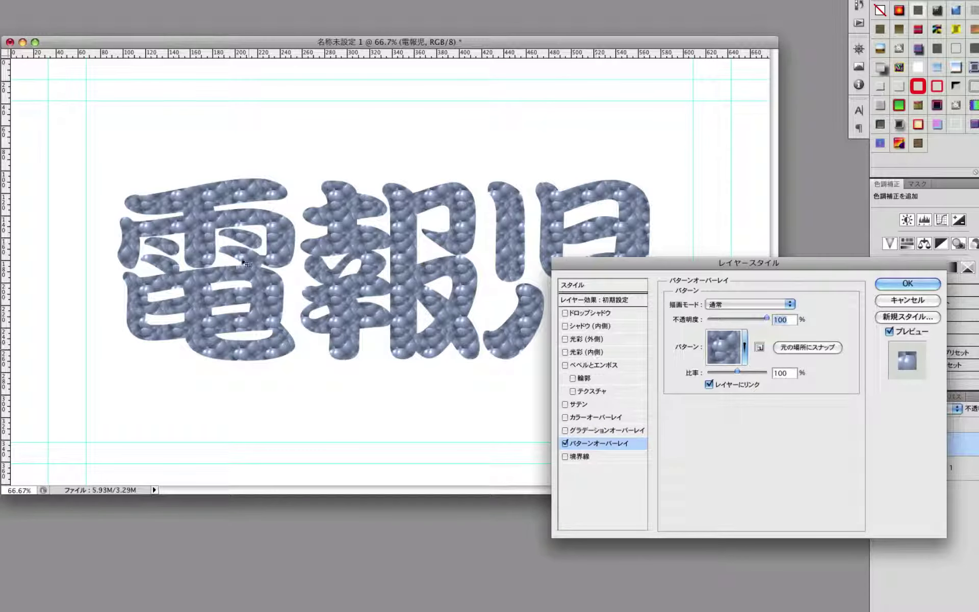
{"action": "left_click", "coordinate": [745, 348]}
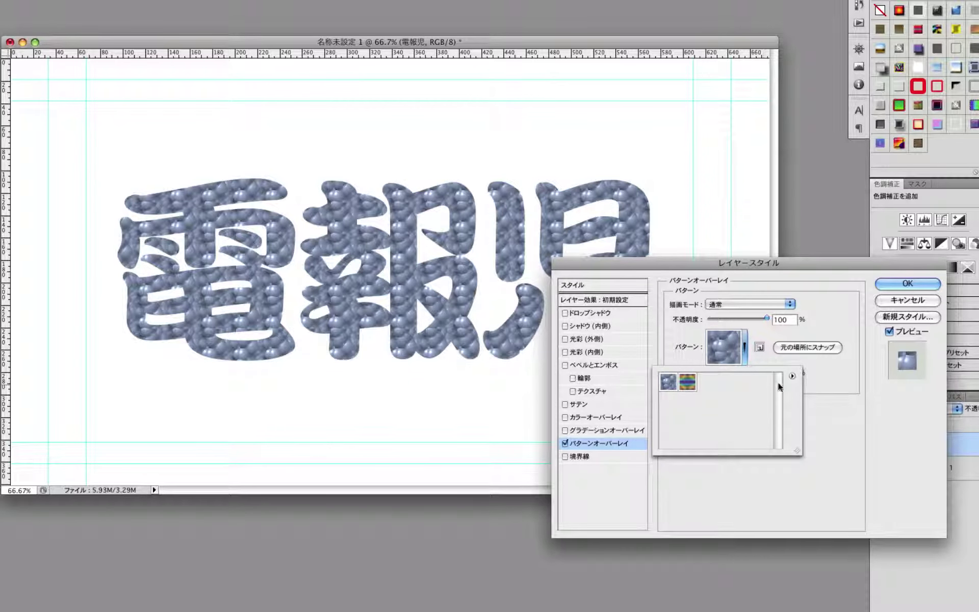
{"action": "left_click", "coordinate": [792, 378]}
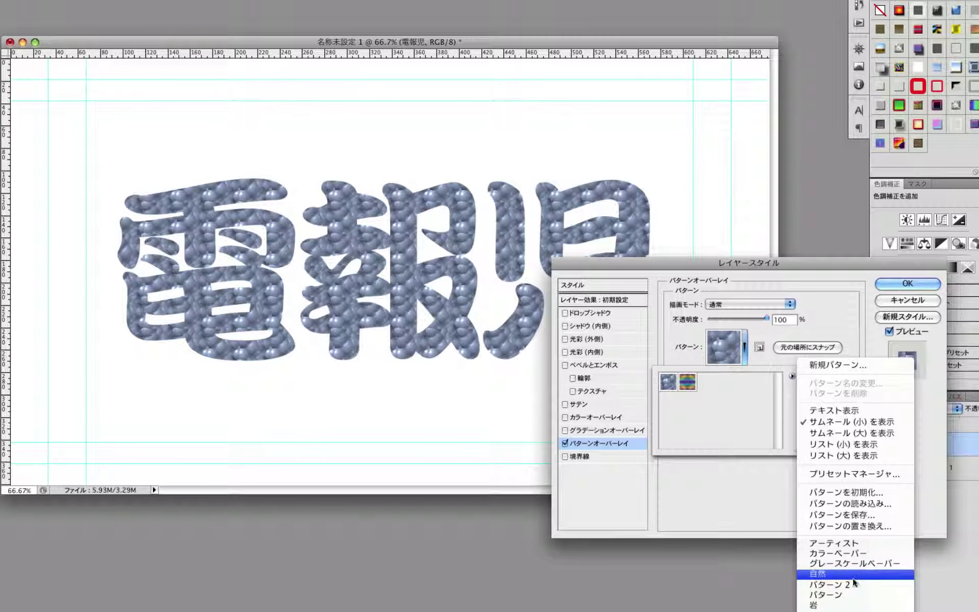
{"action": "left_click", "coordinate": [859, 605]}
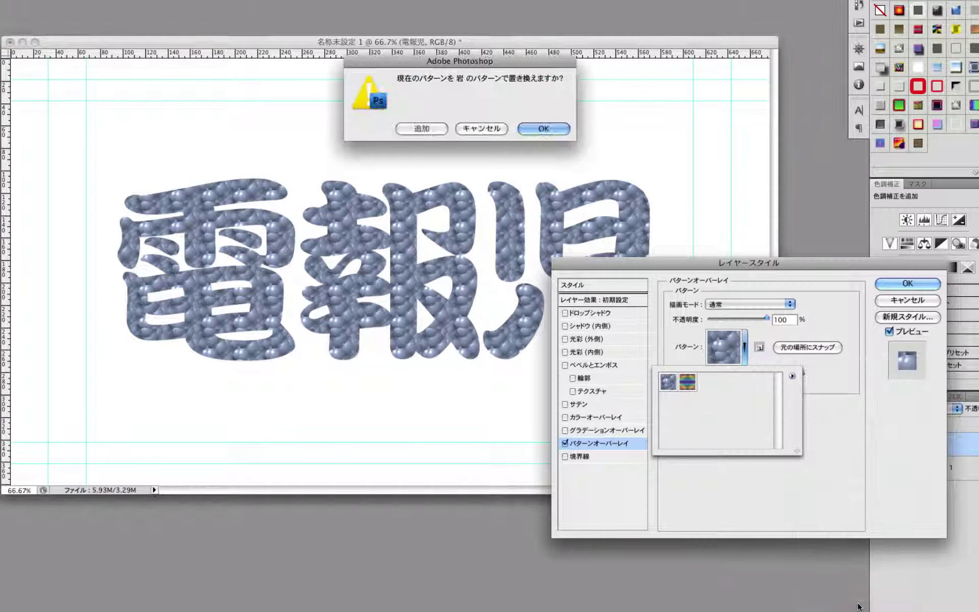
{"action": "left_click", "coordinate": [435, 130]}
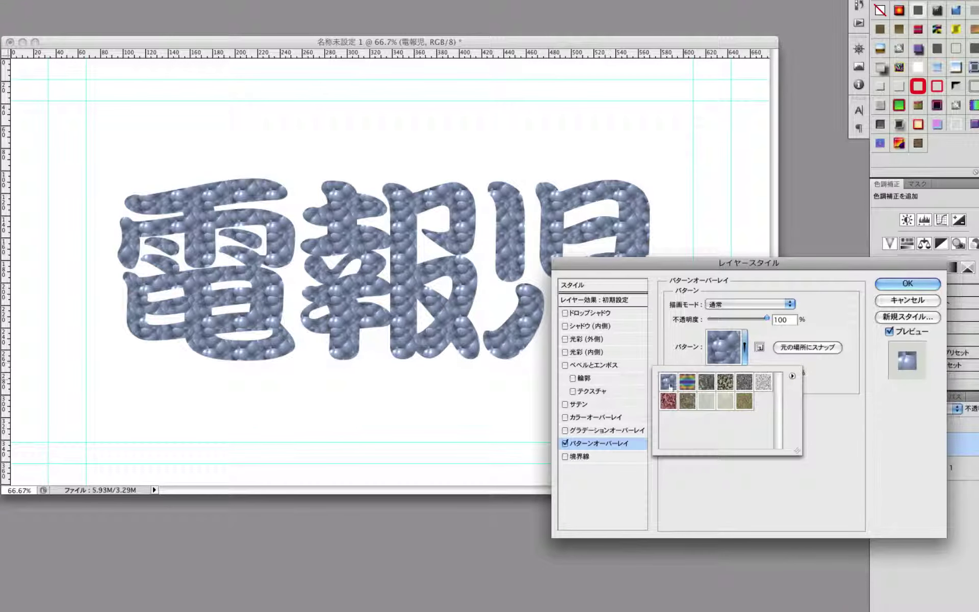
Preview several rock, granite and stone patterns on the kanji, then remove Pattern Overlay
{"action": "left_click", "coordinate": [708, 385]}
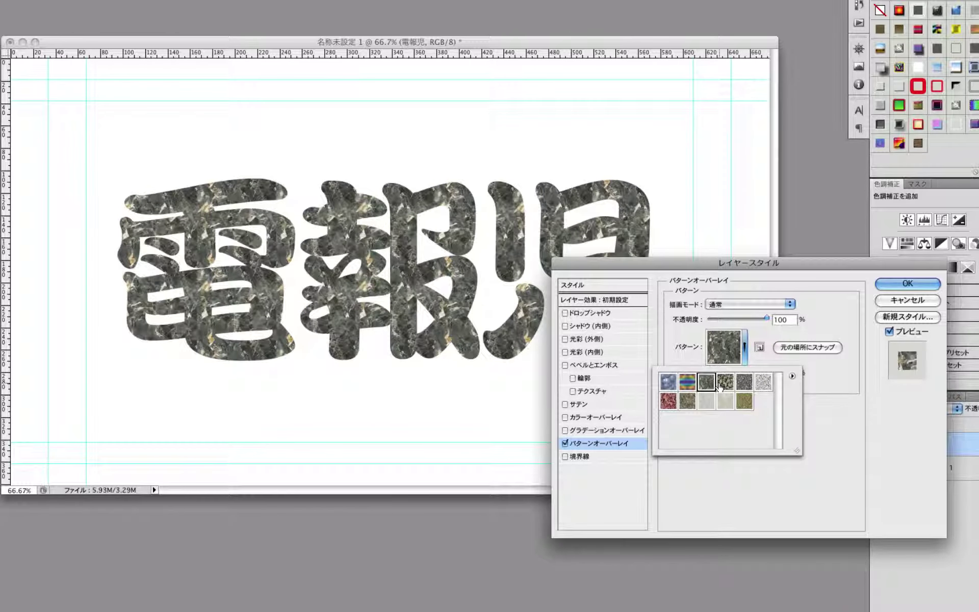
{"action": "left_click", "coordinate": [725, 383]}
{"action": "left_click", "coordinate": [746, 384]}
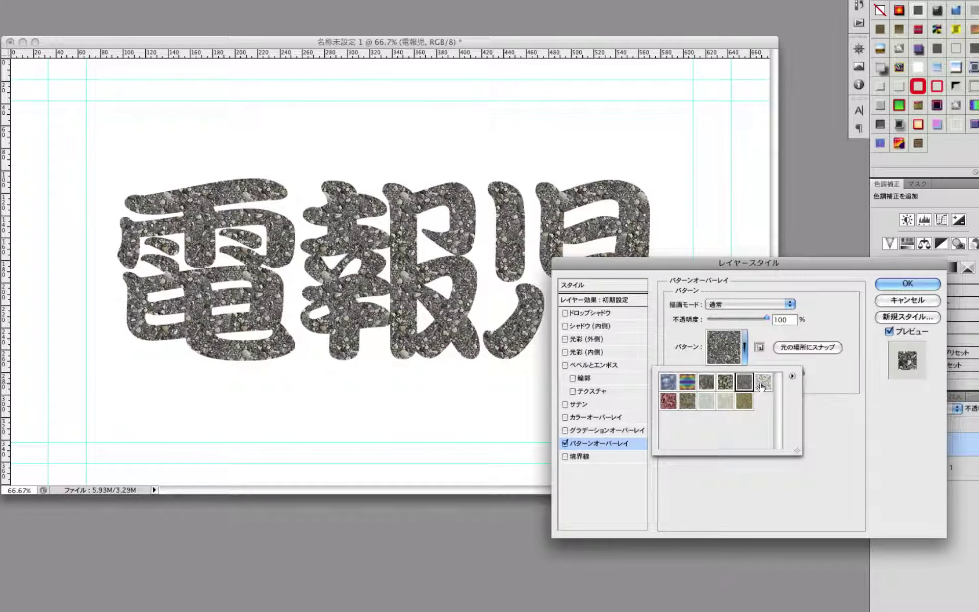
{"action": "left_click", "coordinate": [763, 383]}
{"action": "left_click", "coordinate": [676, 403]}
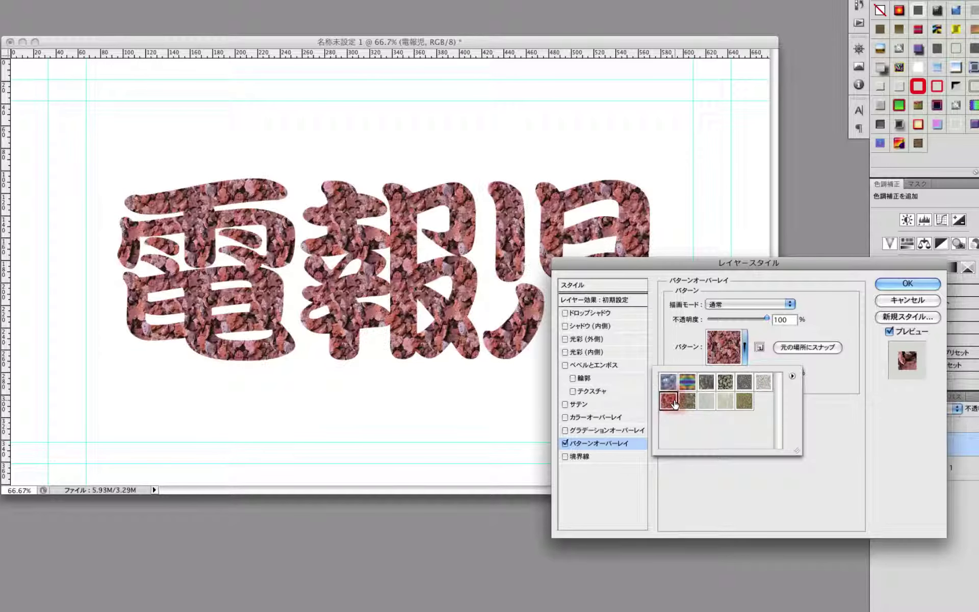
{"action": "left_click", "coordinate": [687, 402]}
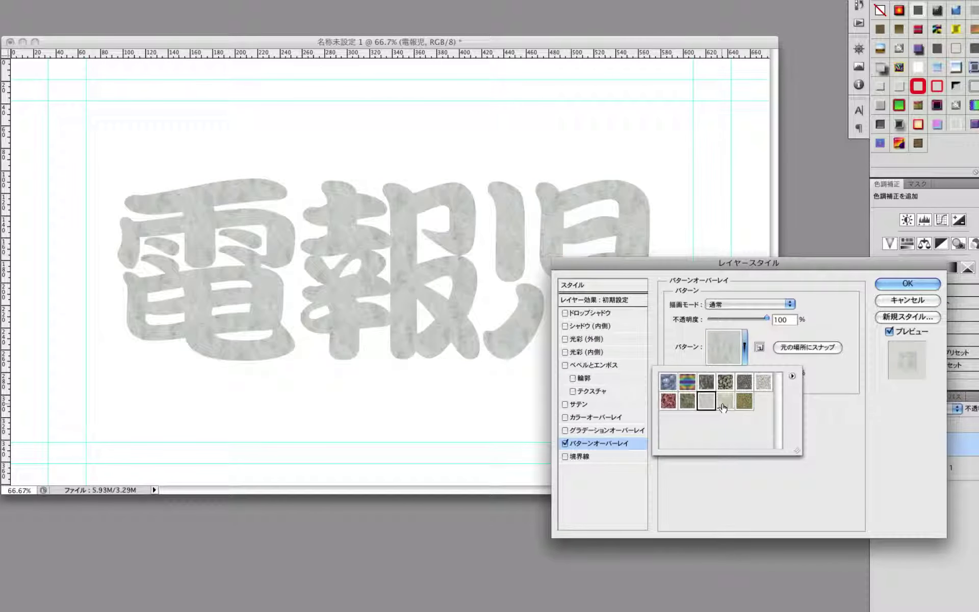
{"action": "left_click", "coordinate": [725, 401]}
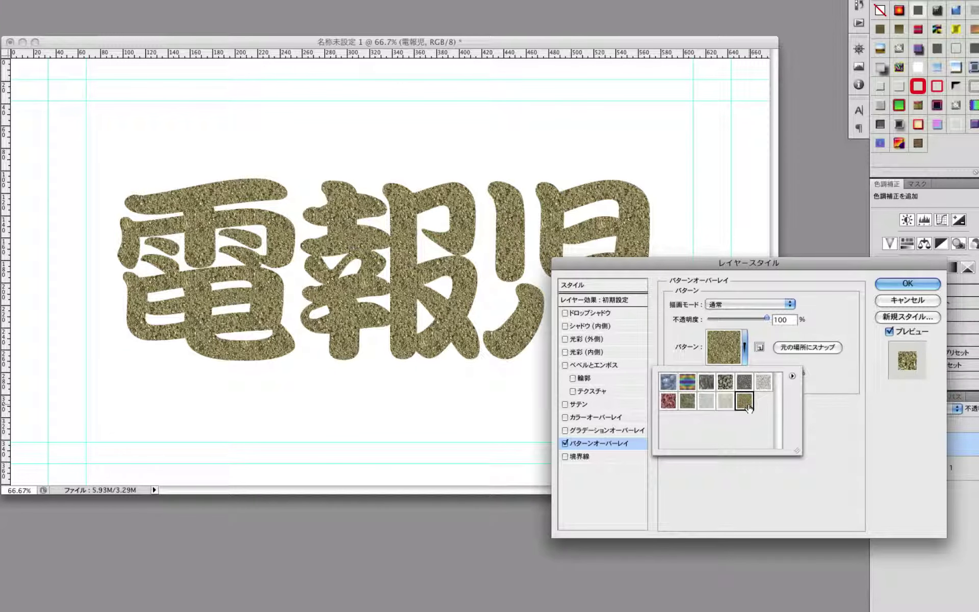
{"action": "left_click", "coordinate": [809, 413]}
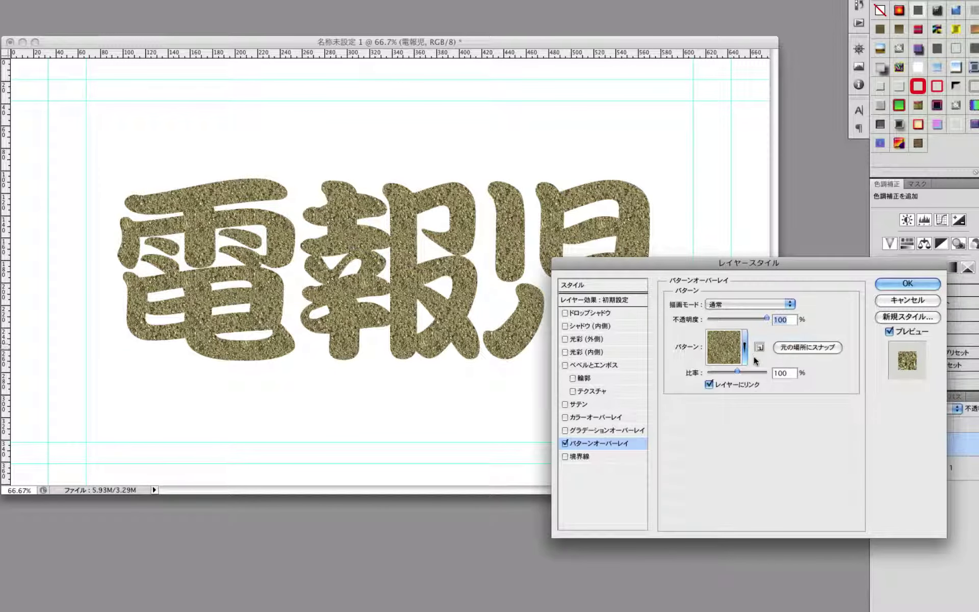
{"action": "left_click", "coordinate": [564, 444]}
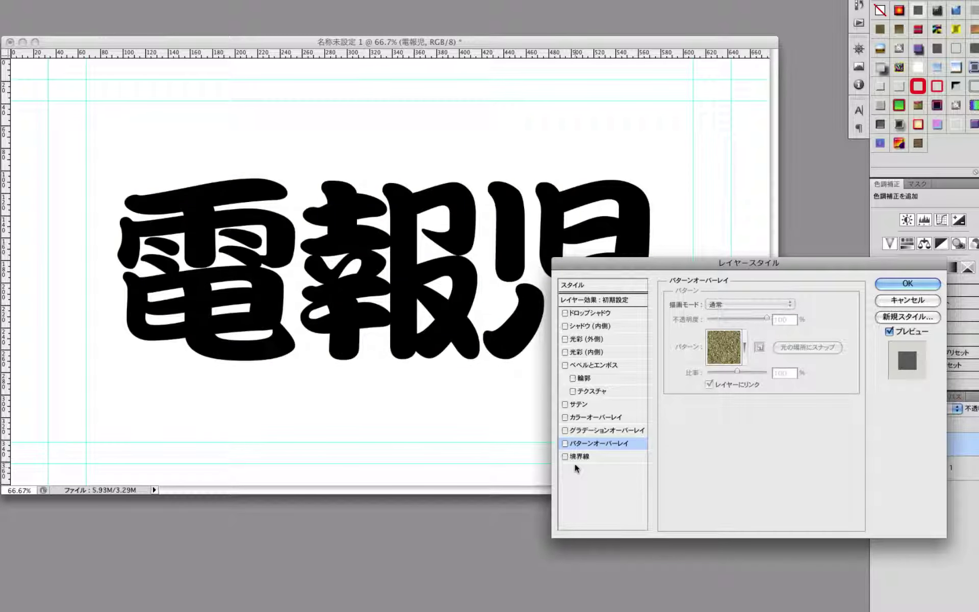
Add a red (R 255) outer stroke to the kanji, settling on 13 px size
{"action": "left_click", "coordinate": [579, 457]}
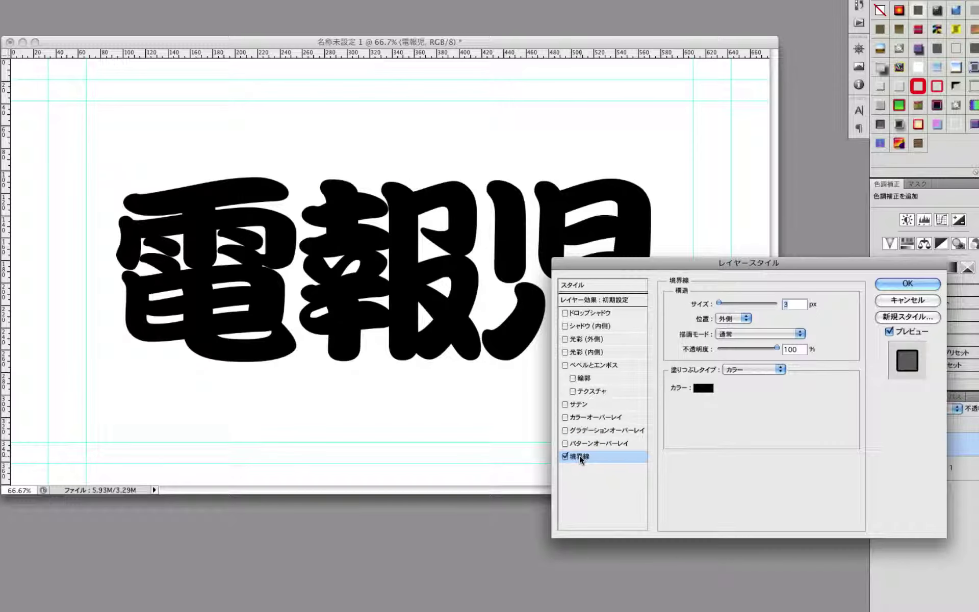
{"action": "left_click", "coordinate": [705, 388]}
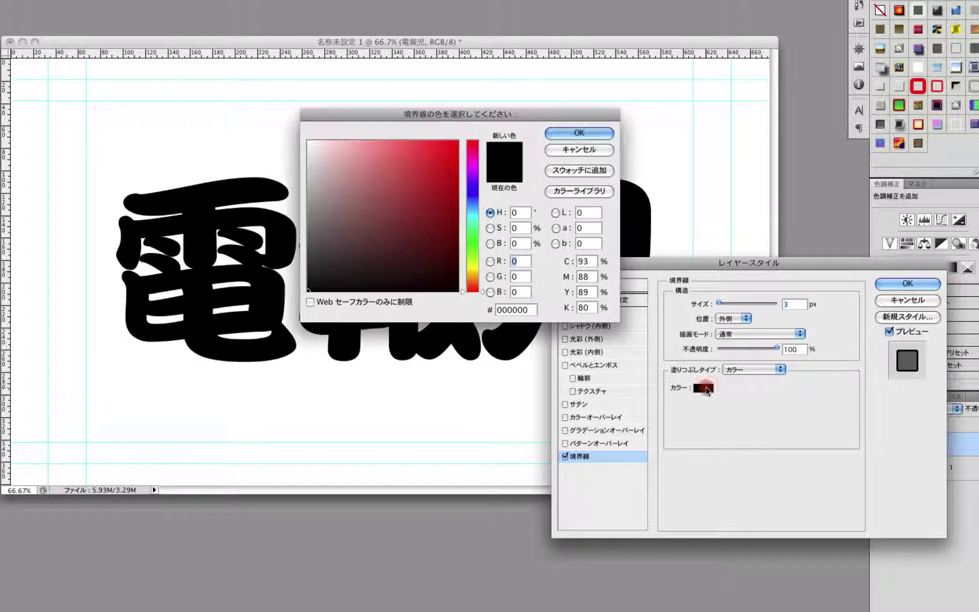
{"action": "type", "text": "255"}
{"action": "left_click", "coordinate": [570, 131]}
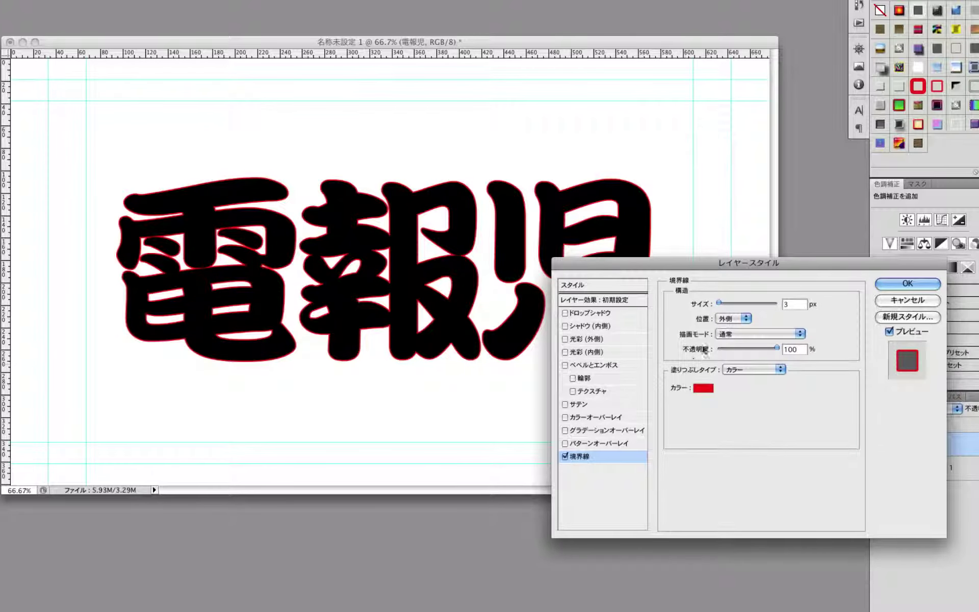
{"action": "left_click_drag", "start_coordinate": [721, 304], "coordinate": [729, 305]}
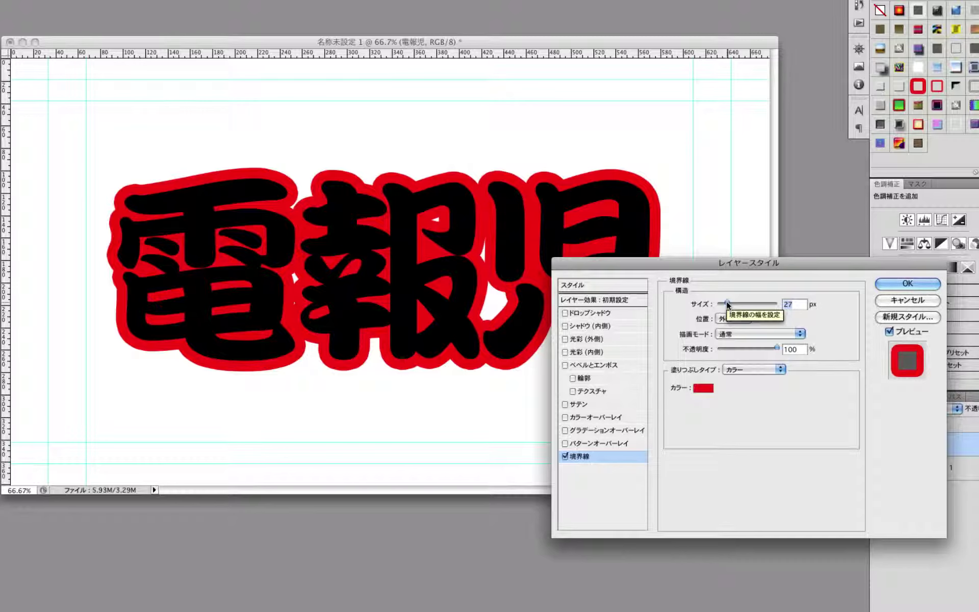
{"action": "left_click_drag", "start_coordinate": [727, 305], "coordinate": [725, 304]}
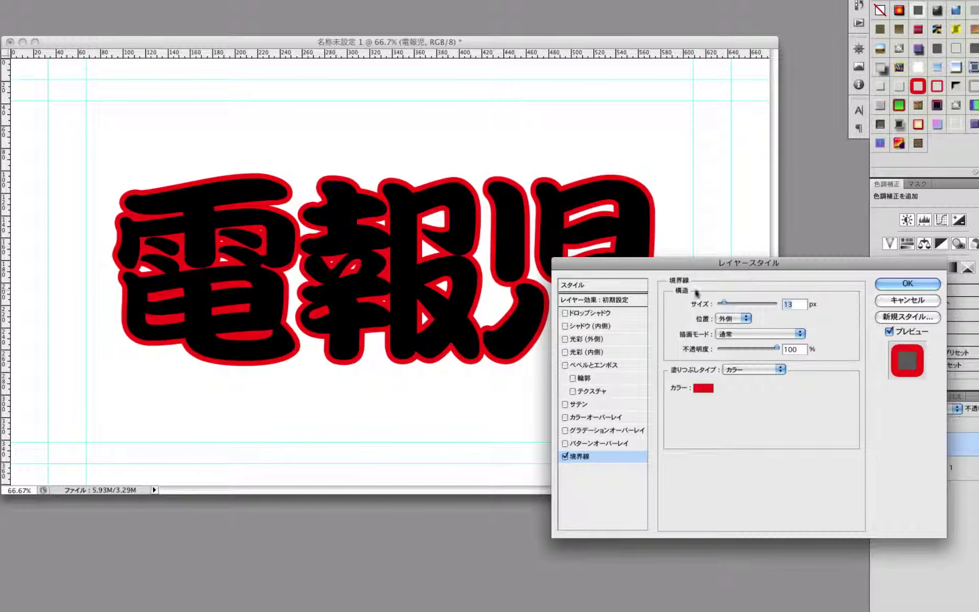
{"action": "mouse_move", "coordinate": [750, 264]}
{"action": "left_mouse_down"}
{"action": "mouse_move", "coordinate": [757, 260]}
{"action": "mouse_move", "coordinate": [768, 296]}
{"action": "left_mouse_up"}
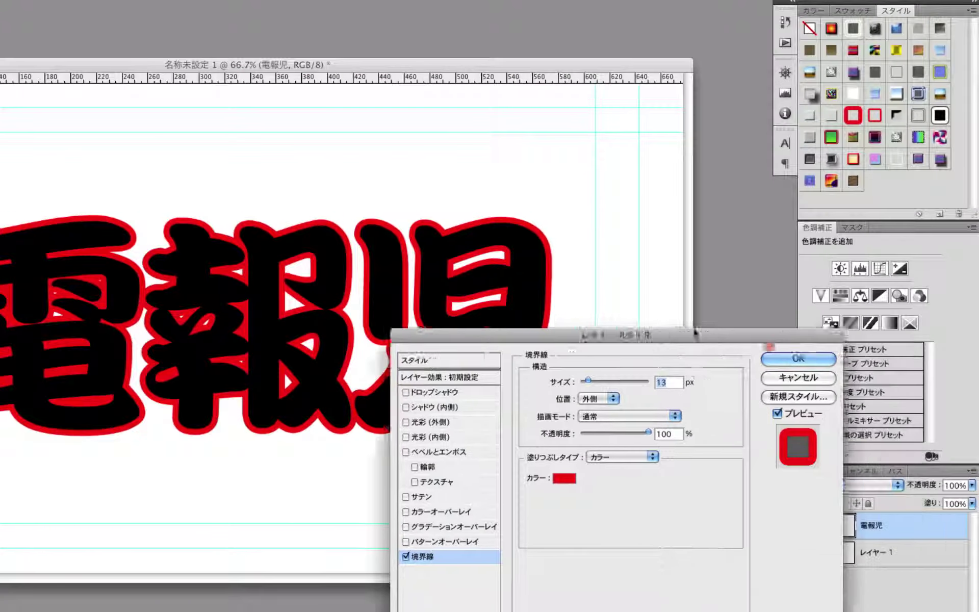
{"action": "left_click_drag", "start_coordinate": [771, 344], "coordinate": [436, 279]}
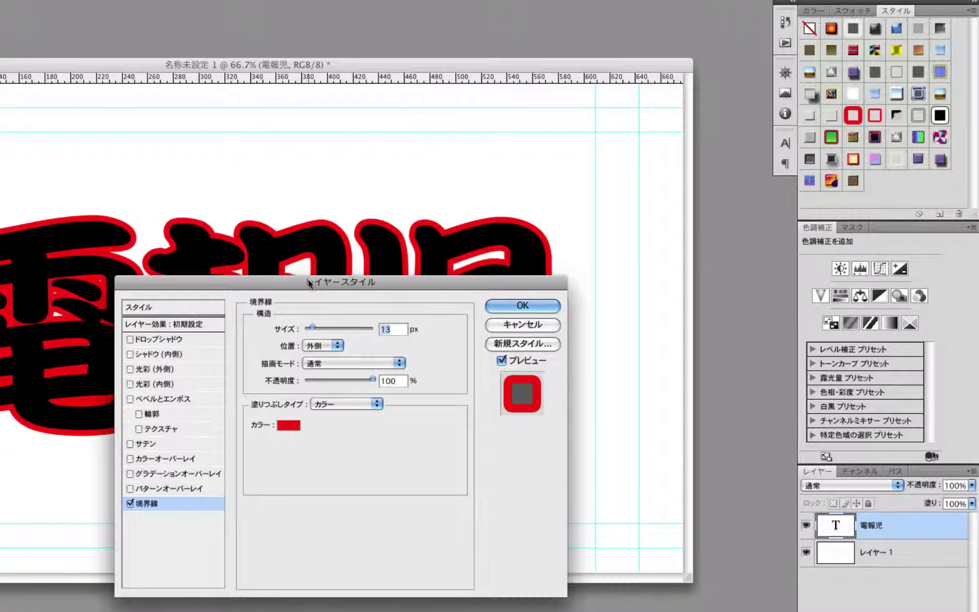
{"action": "left_click_drag", "start_coordinate": [307, 280], "coordinate": [381, 233]}
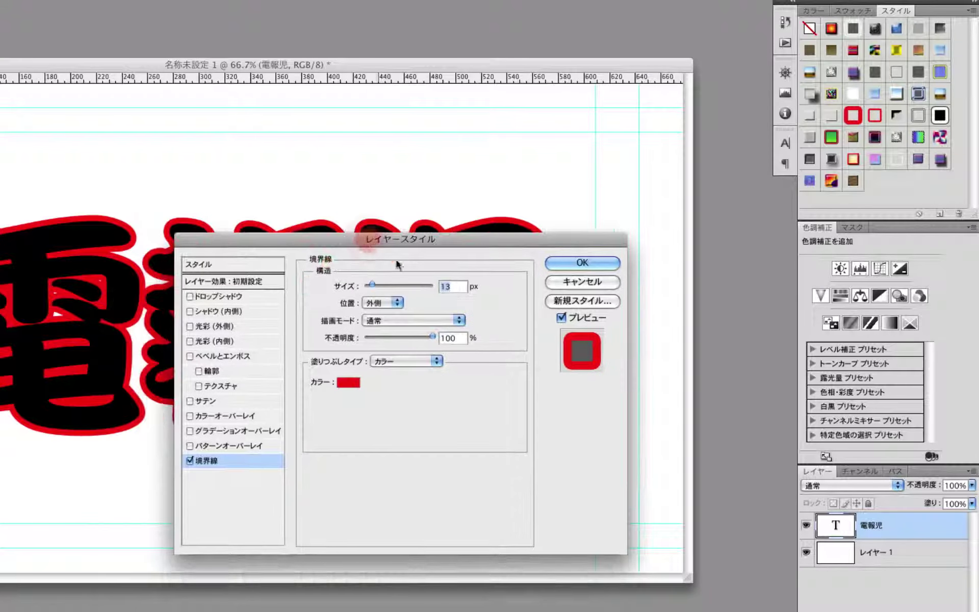
Save the red stroke effect as a named new style preset and apply it
{"action": "left_click", "coordinate": [581, 301]}
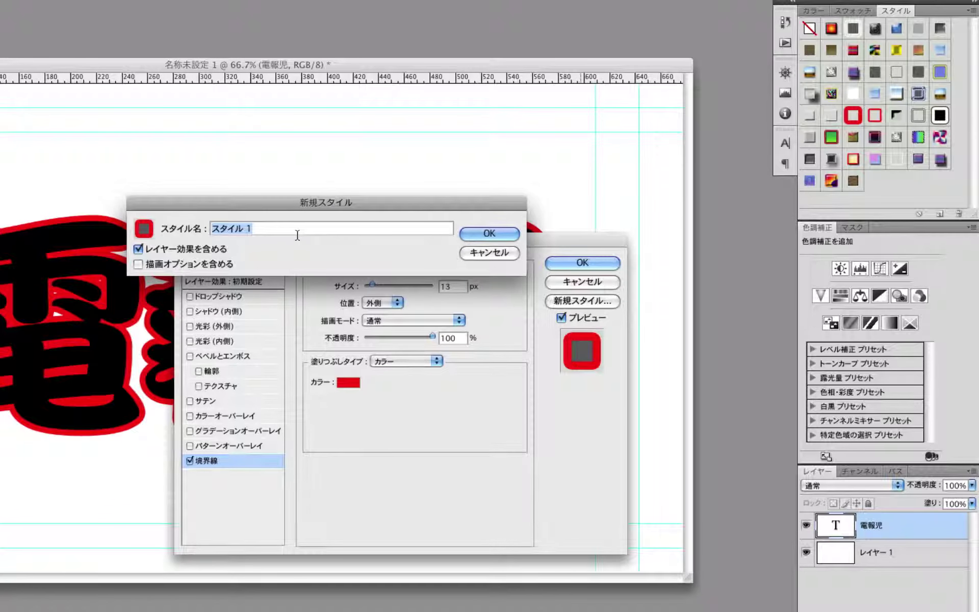
{"action": "type", "text": "kato spe"}
{"action": "type", "text": "cial 01"}
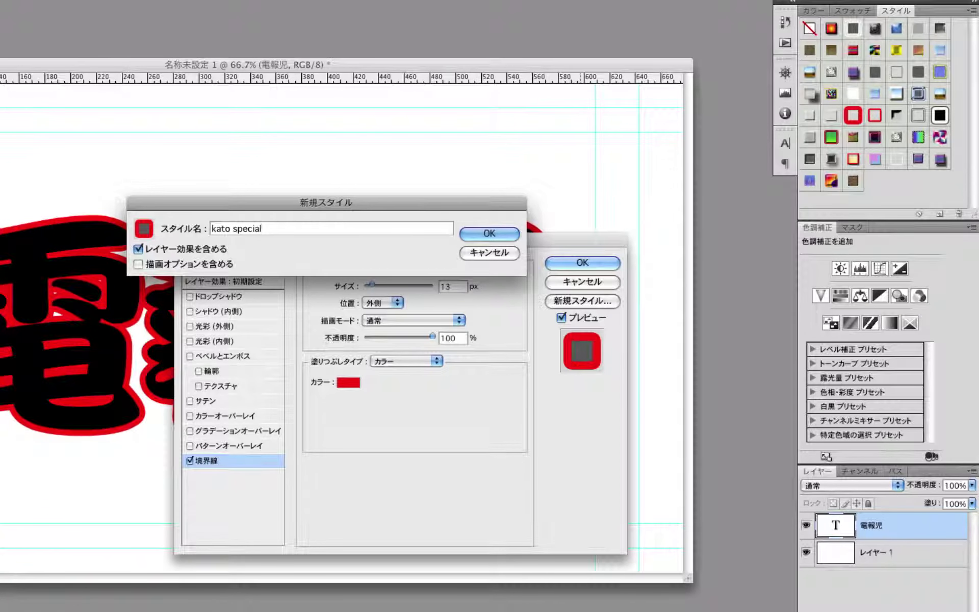
{"action": "left_click", "coordinate": [487, 232]}
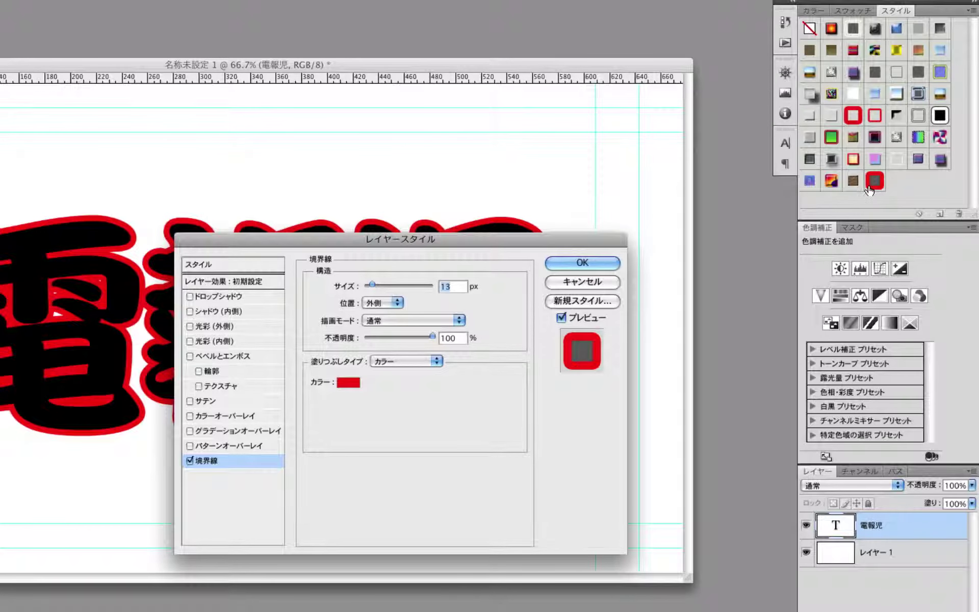
{"action": "left_click", "coordinate": [586, 262]}
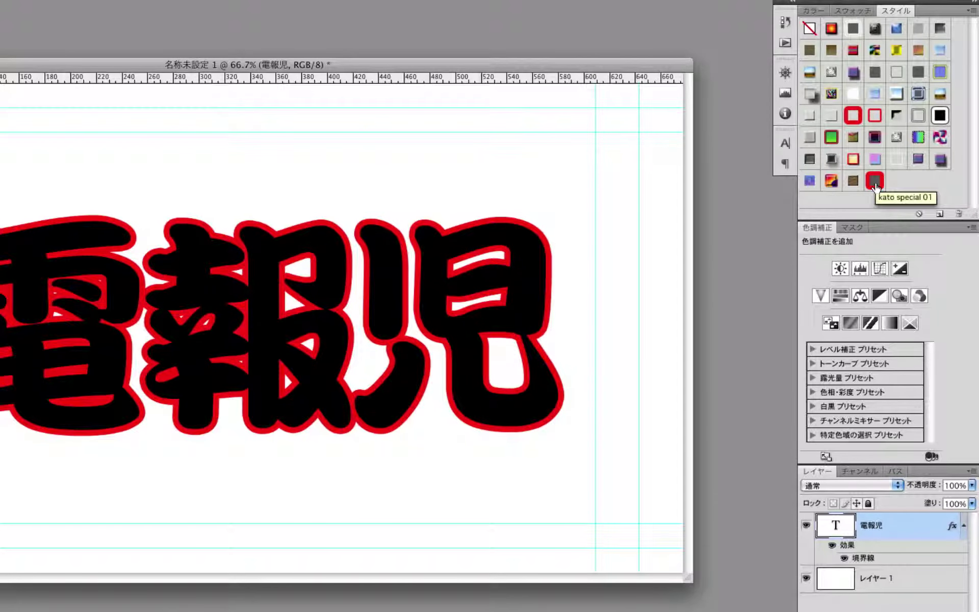
{"action": "mouse_move", "coordinate": [876, 187]}
{"action": "left_mouse_down"}
{"action": "mouse_move", "coordinate": [230, 296]}
{"action": "mouse_move", "coordinate": [265, 389]}
{"action": "mouse_move", "coordinate": [925, 526]}
{"action": "left_mouse_up"}
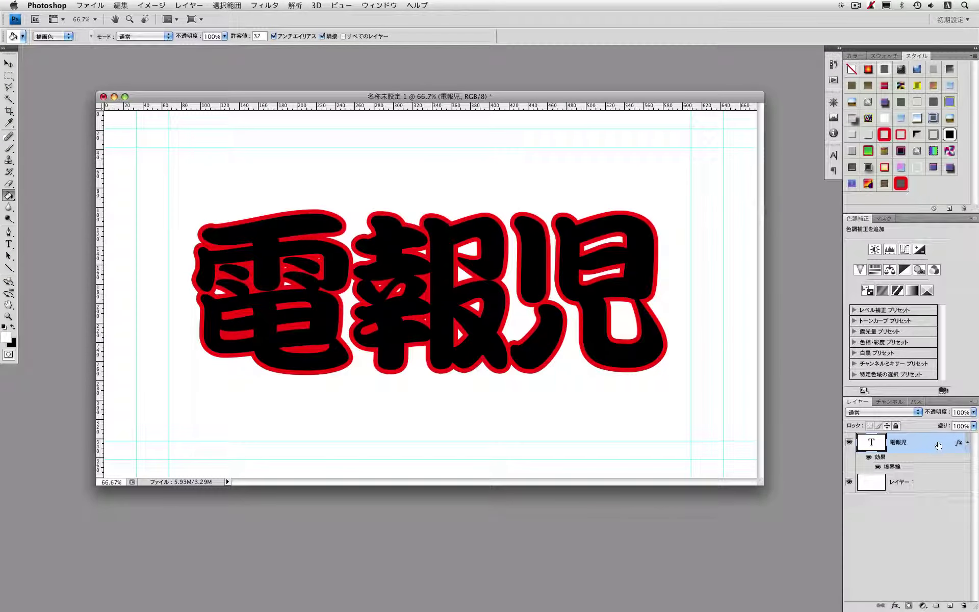